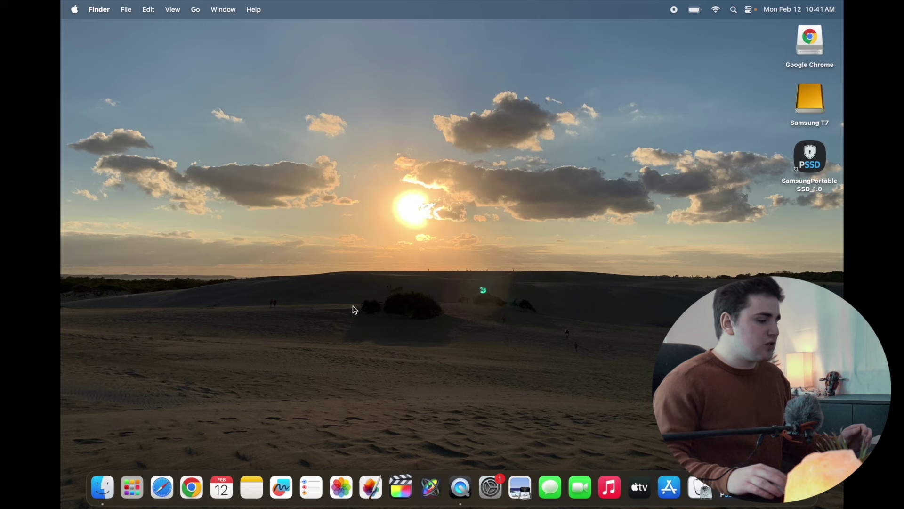
Open a Finder window and jump to the hidden user Library folder using Option
left_click(100, 485)
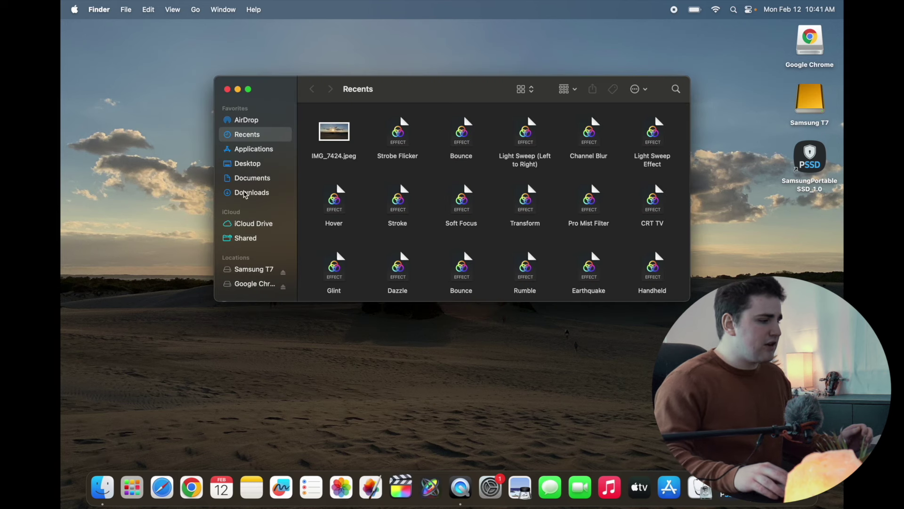
left_click(254, 150)
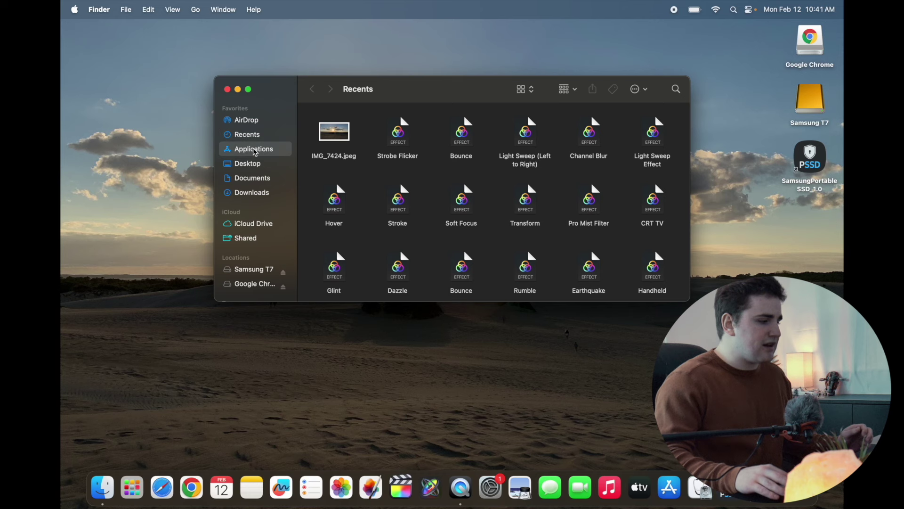
left_click(194, 9)
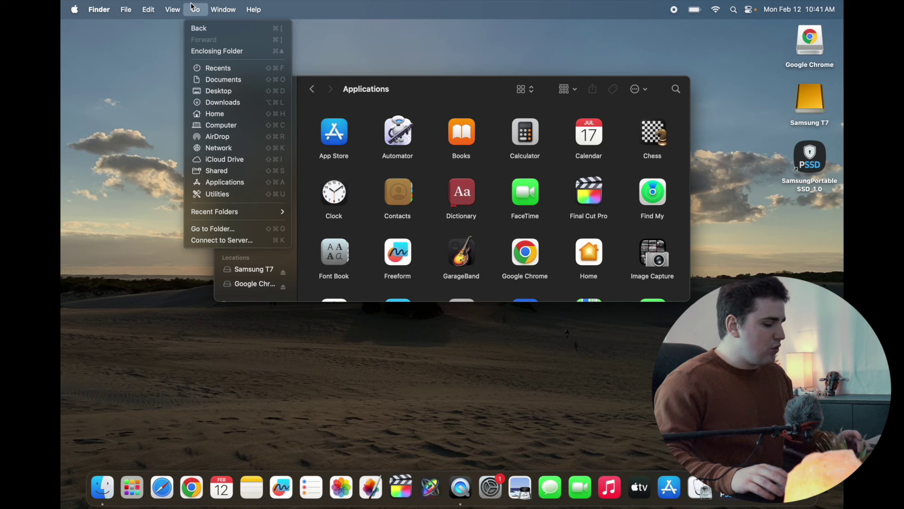
key("alt")
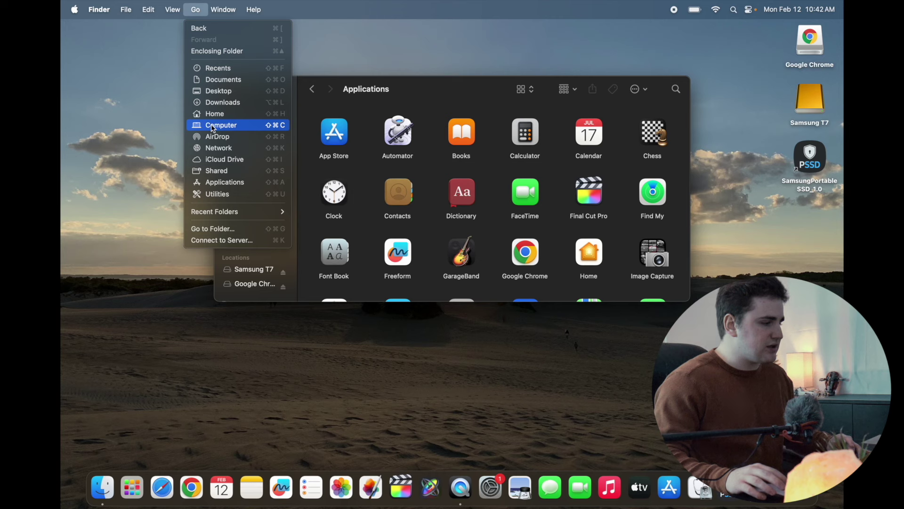
key("alt")
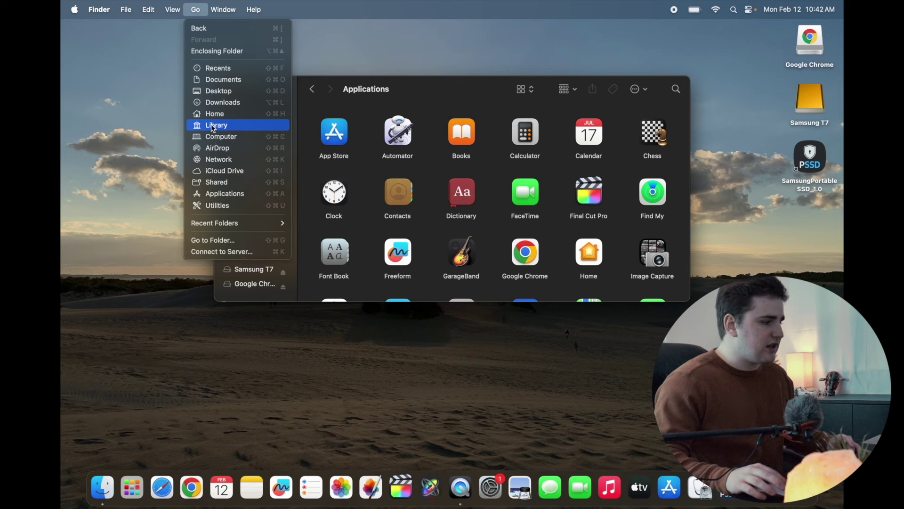
left_click(213, 126)
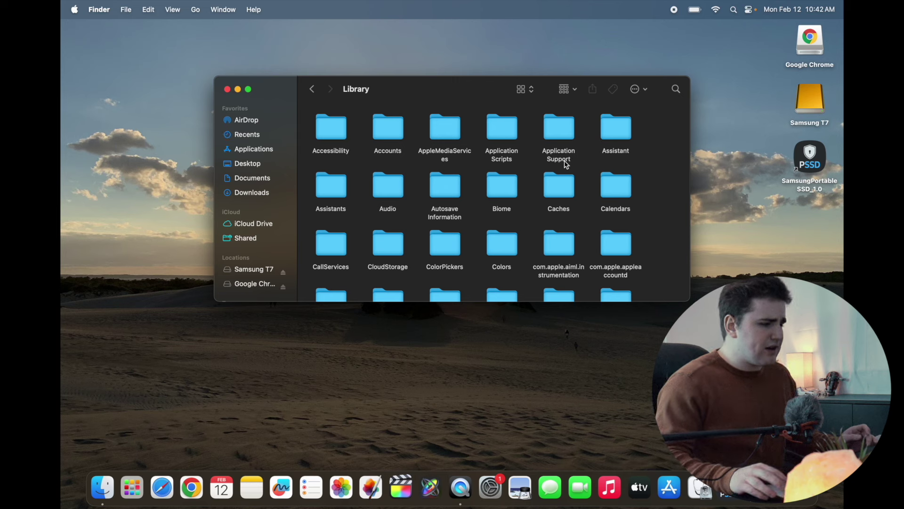
Browse Application Support > ProApps > Effects Presets, then go back to ProApps
double_click(560, 132)
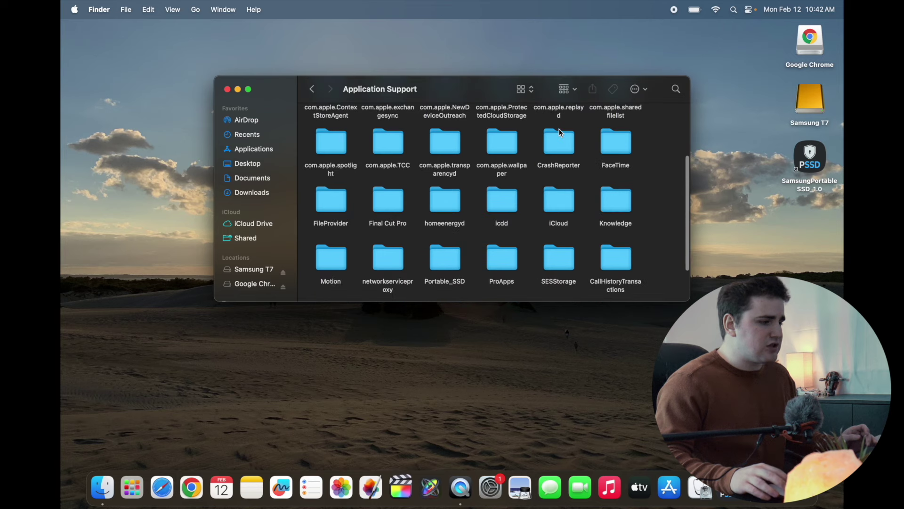
scroll(490, 193, "down", 3)
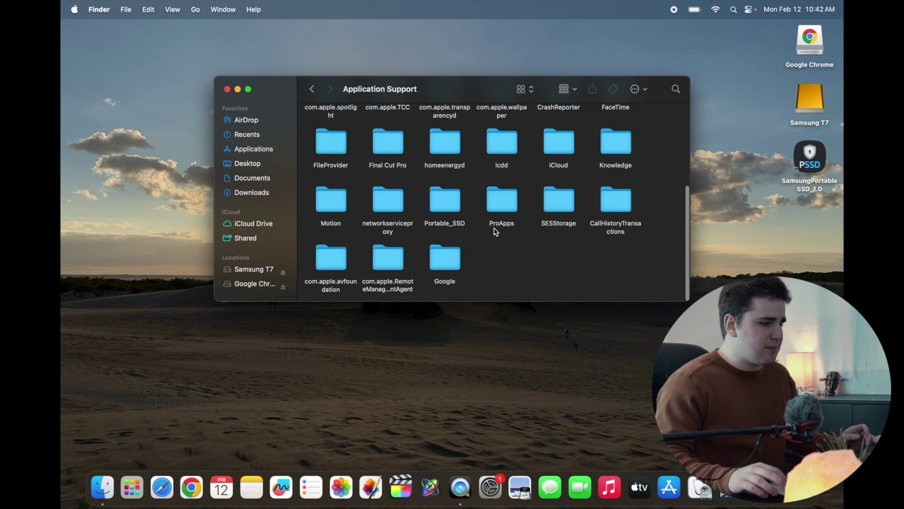
double_click(507, 203)
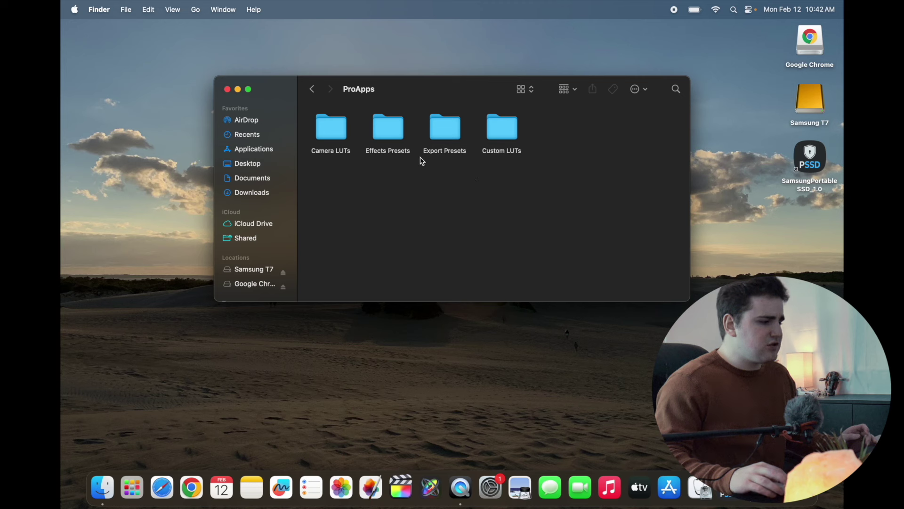
double_click(387, 132)
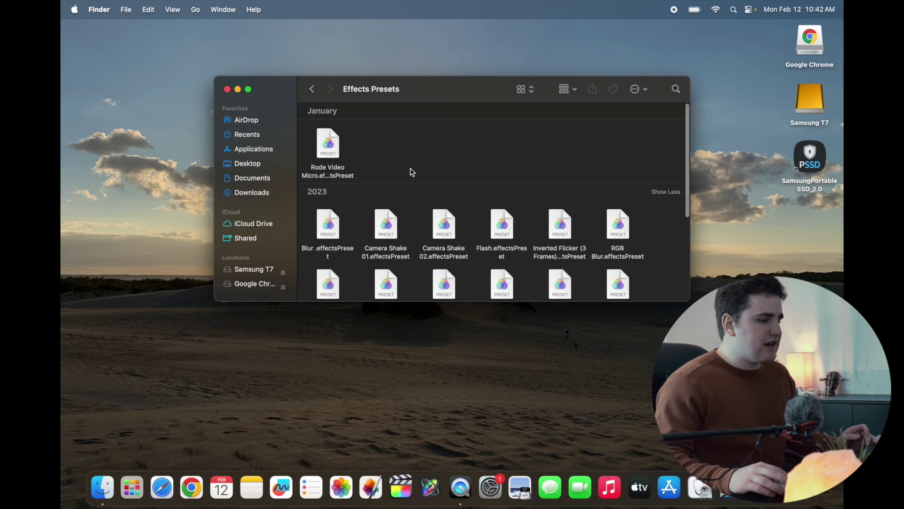
scroll(413, 174, "down", 5)
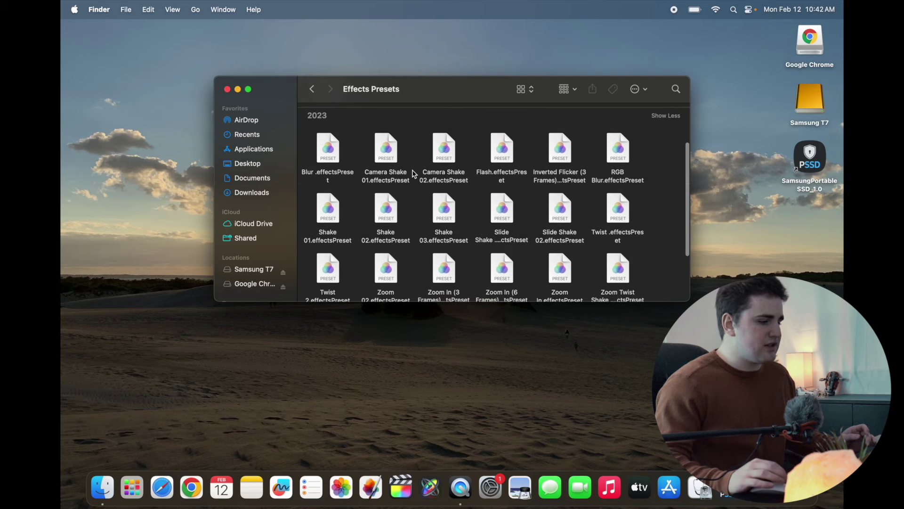
scroll(413, 174, "down", 3)
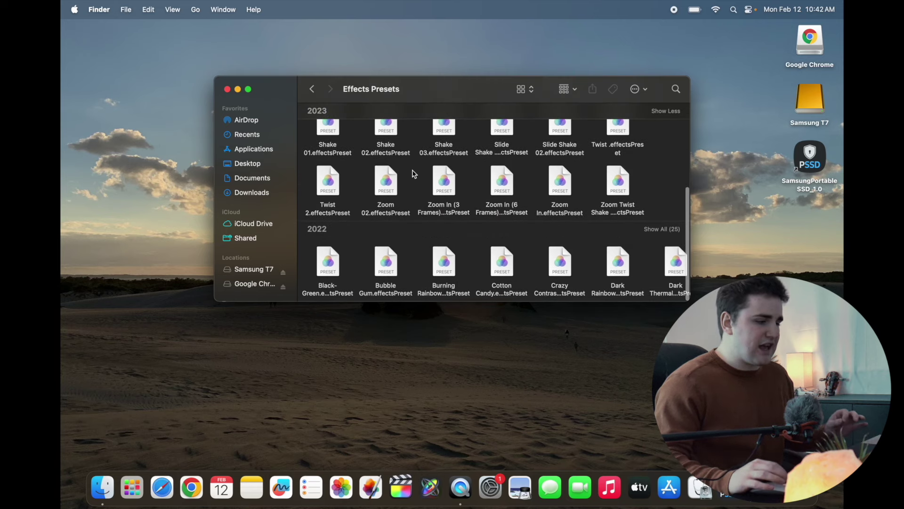
scroll(414, 172, "up", 8)
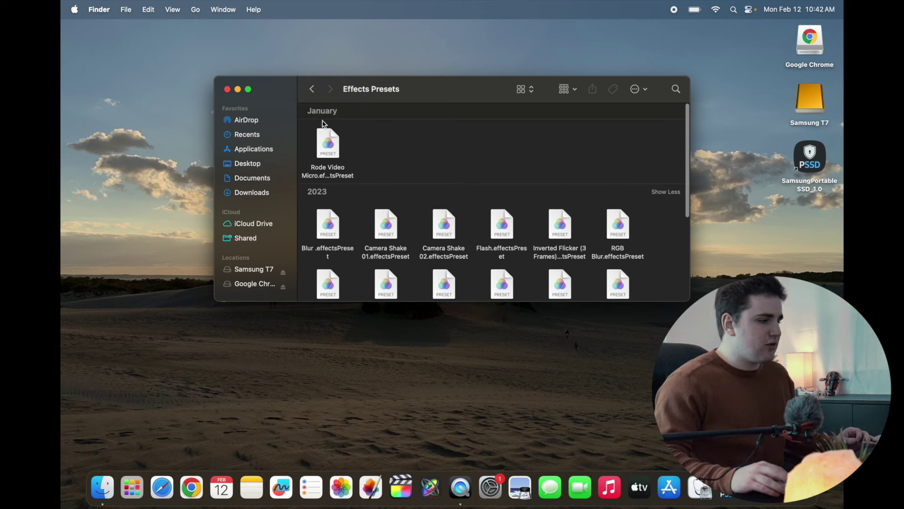
left_click(312, 90)
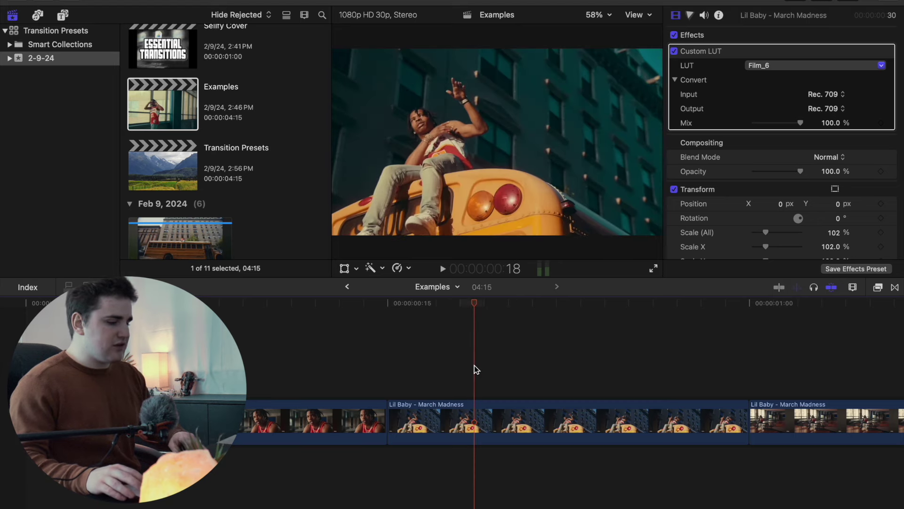
Play and stop the Examples timeline, then park the playhead at frame 10 of the first clip
key("space")
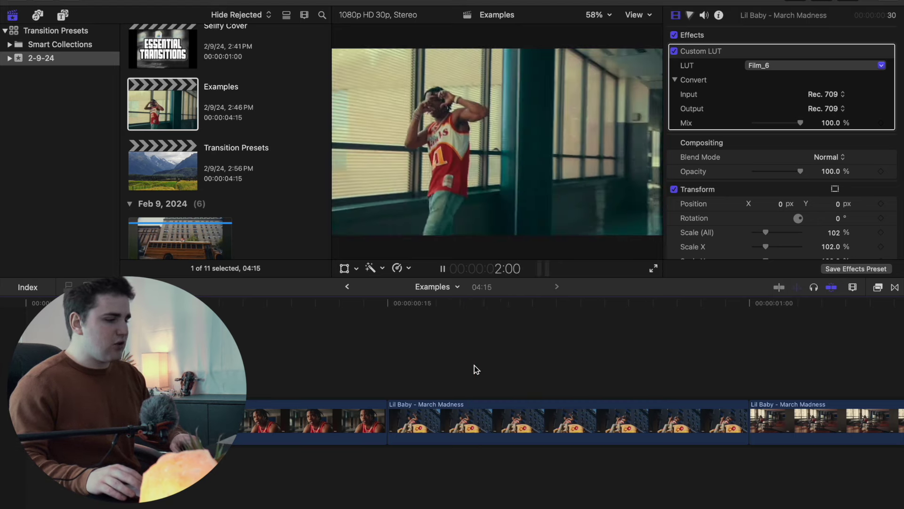
key("space")
scroll(434, 371, "left", 10)
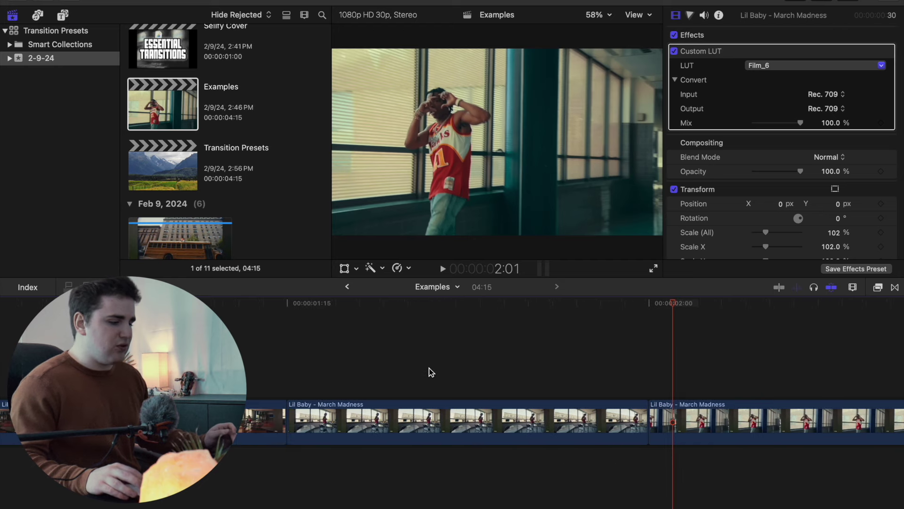
scroll(414, 375, "right", 1)
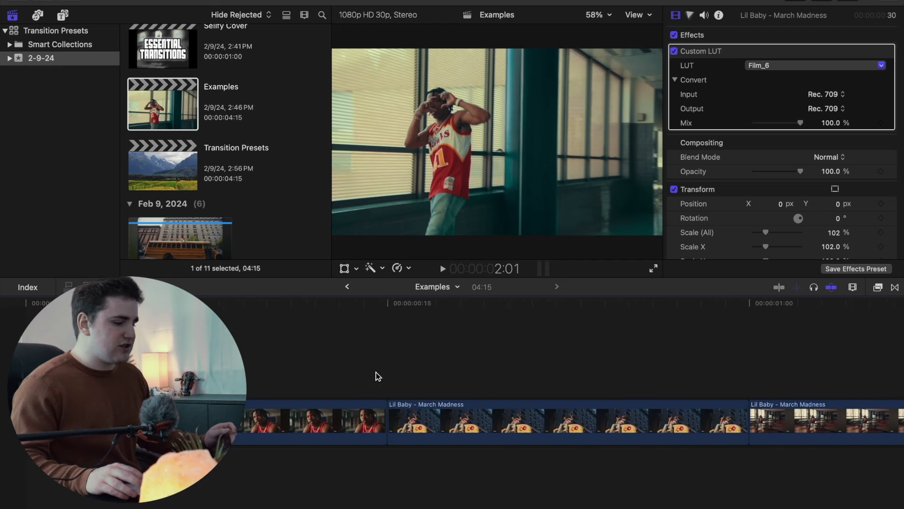
left_click(272, 373)
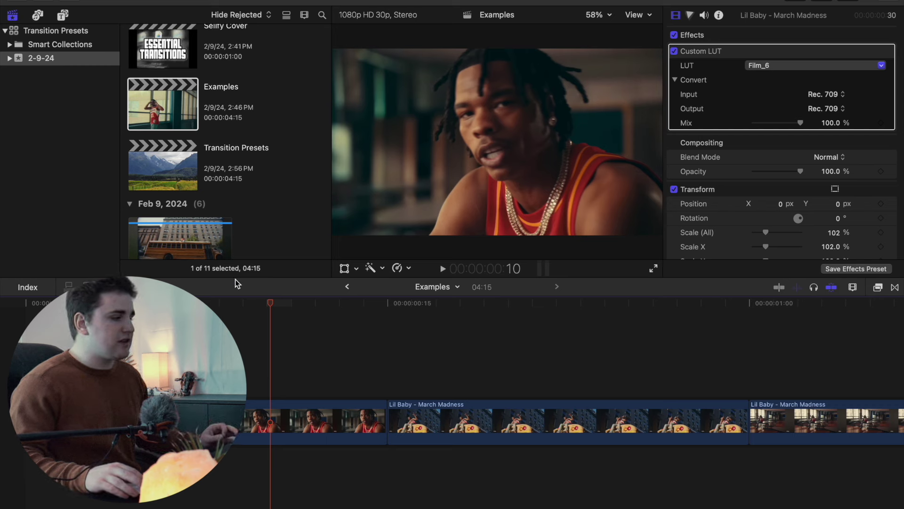
Place the Short adjustment layer above the first clip and set its duration to 6 frames
left_click(63, 18)
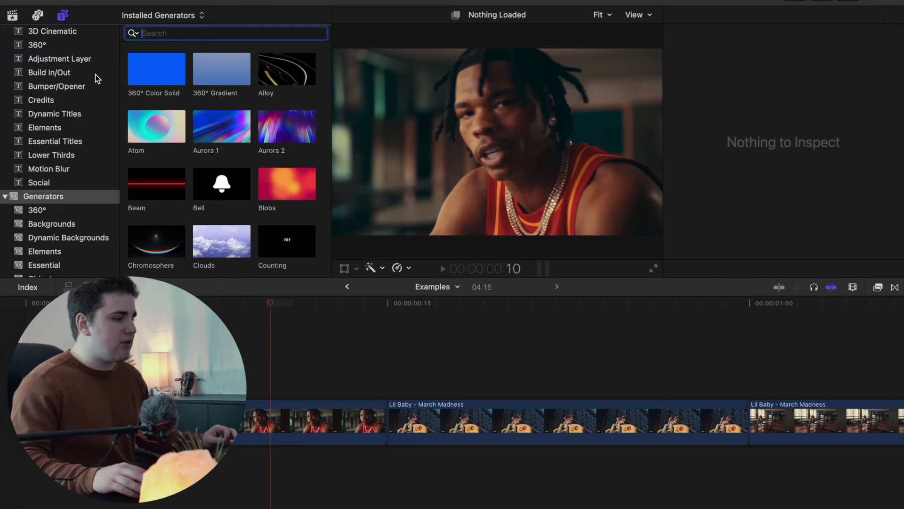
scroll(90, 80, "up", 2)
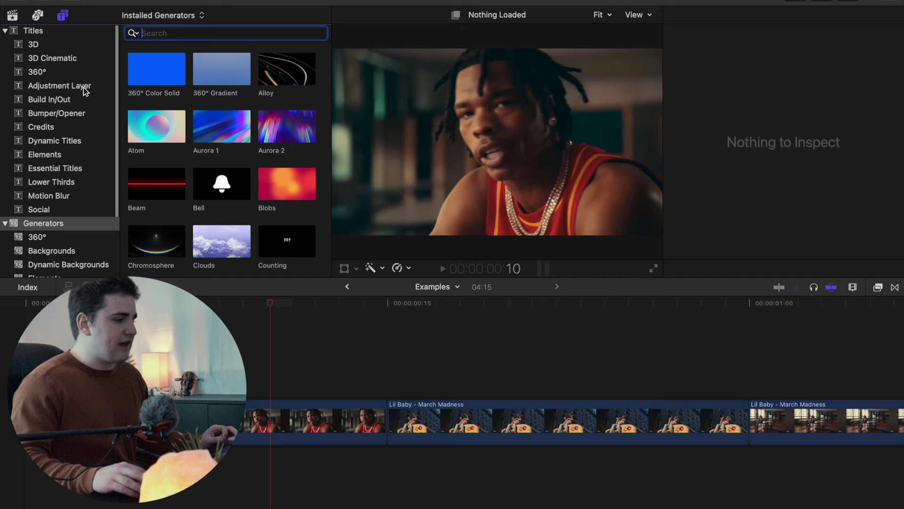
left_click(81, 87)
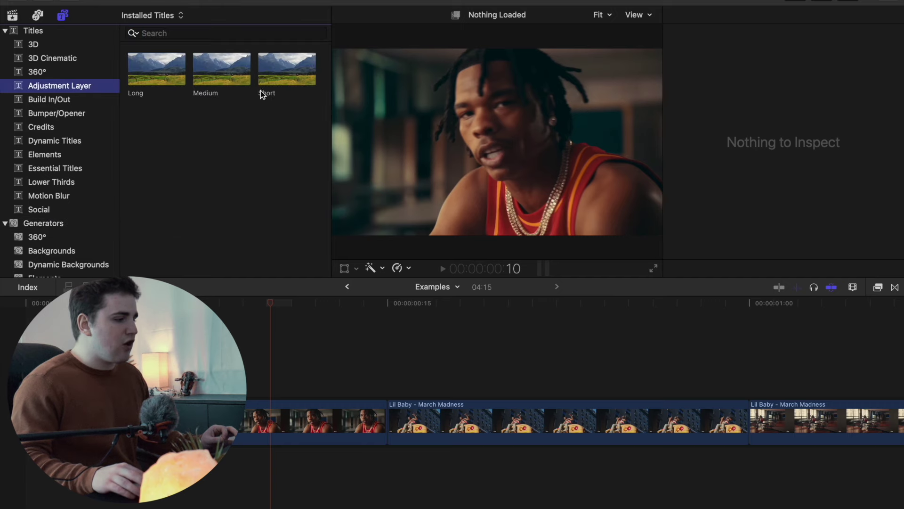
left_click_drag(271, 76, 263, 369)
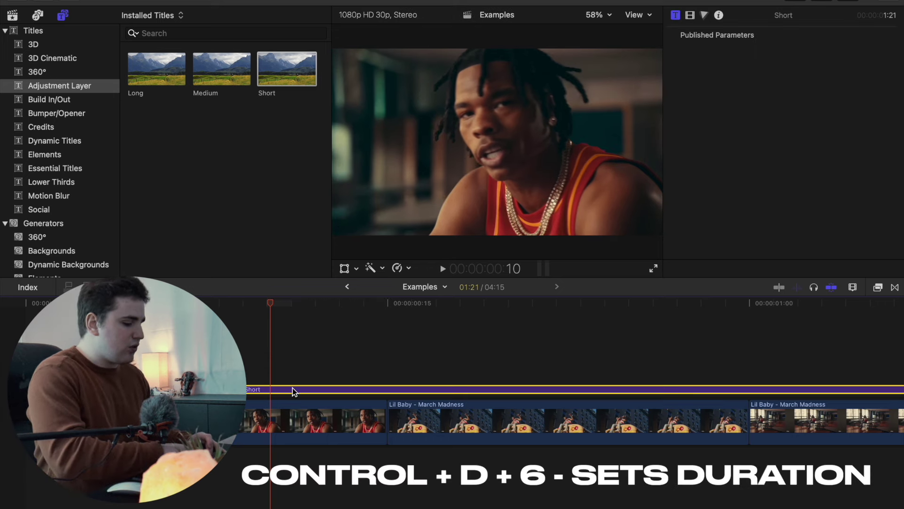
key("ctrl+d")
type("6")
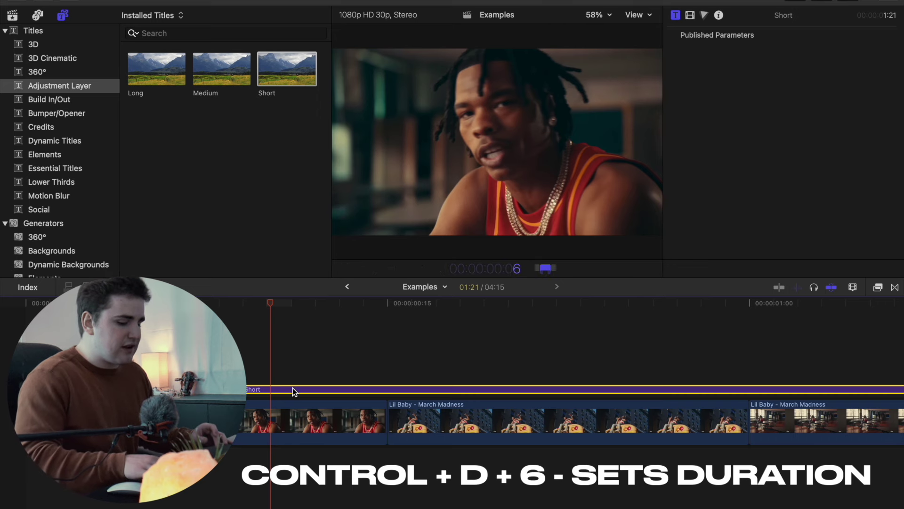
key("Return")
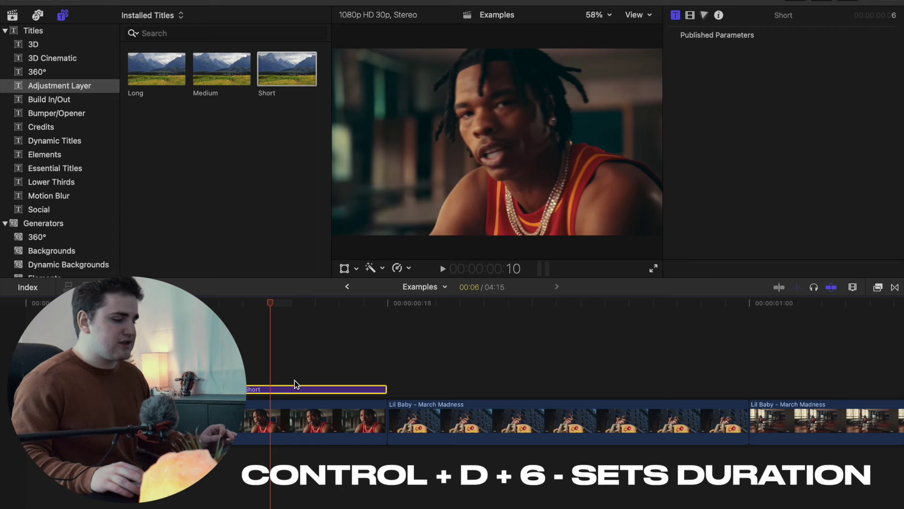
Check the Short layer's six-frame length and shift it three frames later
left_click(246, 369)
left_click(262, 389)
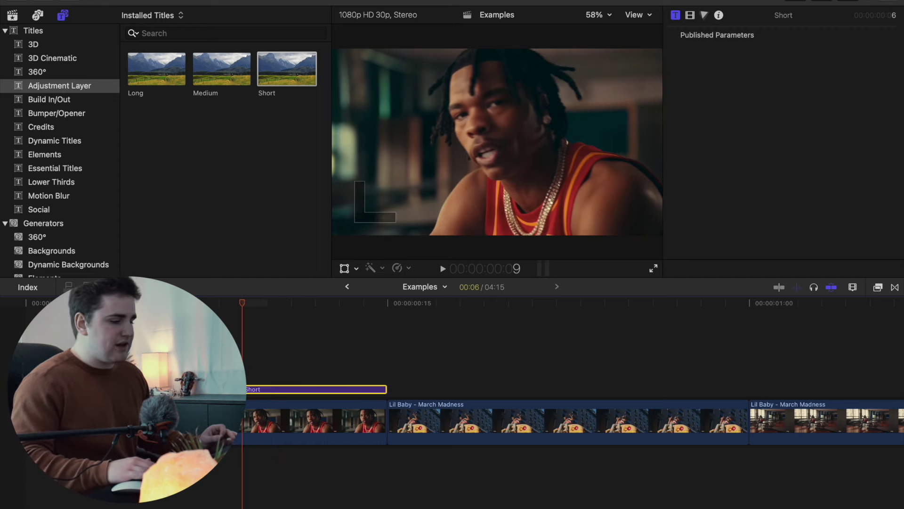
key("Right")
key("Right")
key("Right")
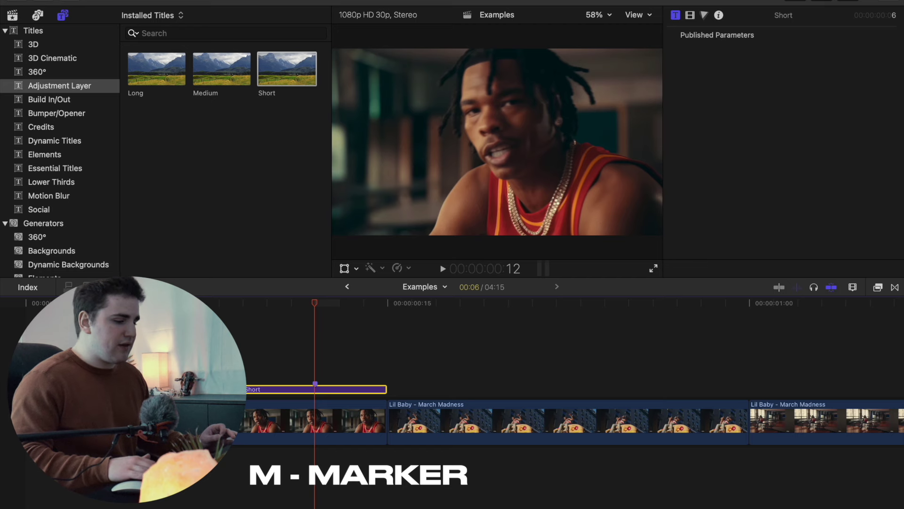
key("Right")
key("Right")
key("Right")
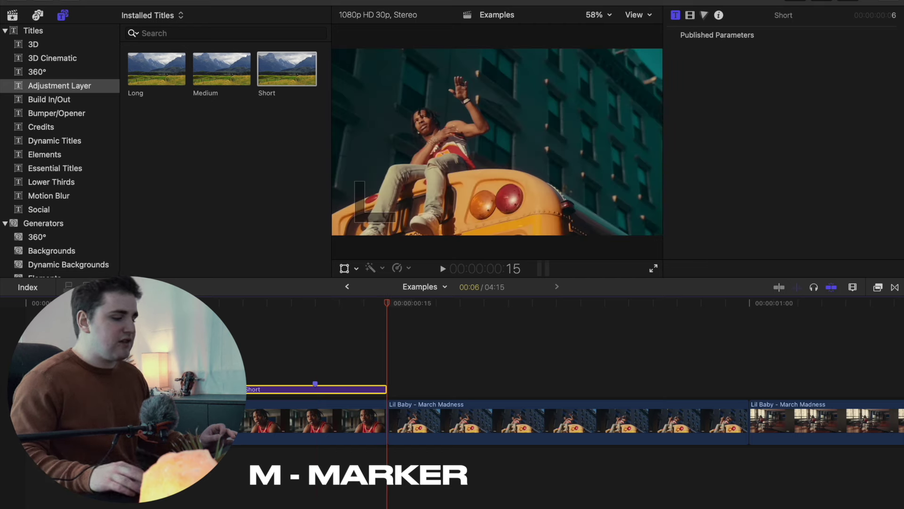
left_click(187, 357)
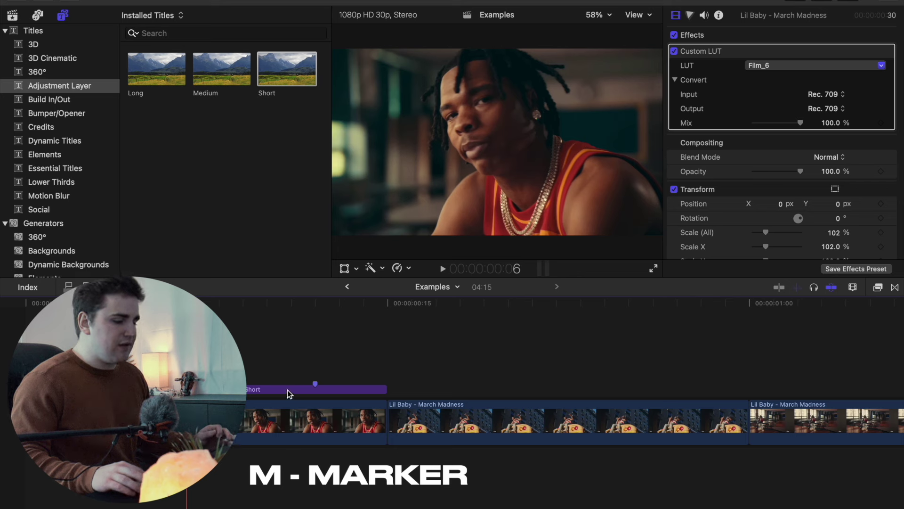
left_click_drag(286, 393, 368, 389)
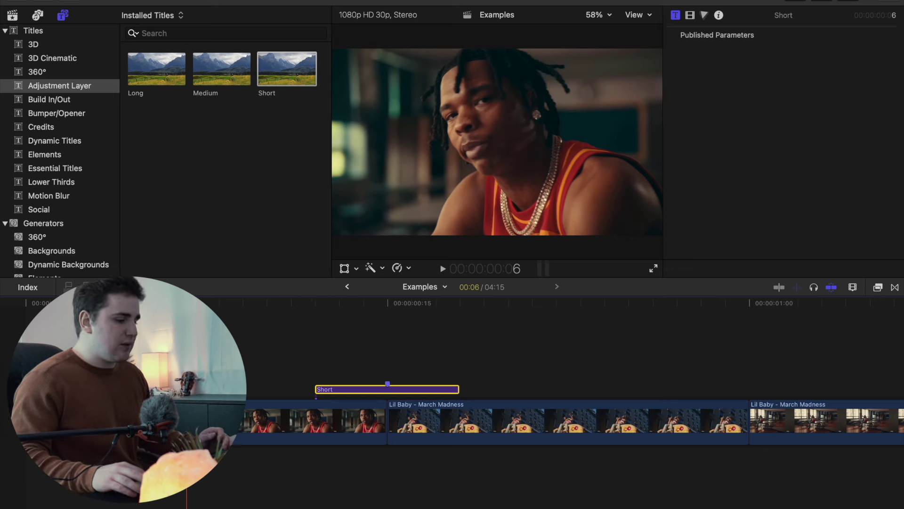
Paste a copy of the Short layer at the next cut and slide both to straddle their cuts
key("super+shift+a")
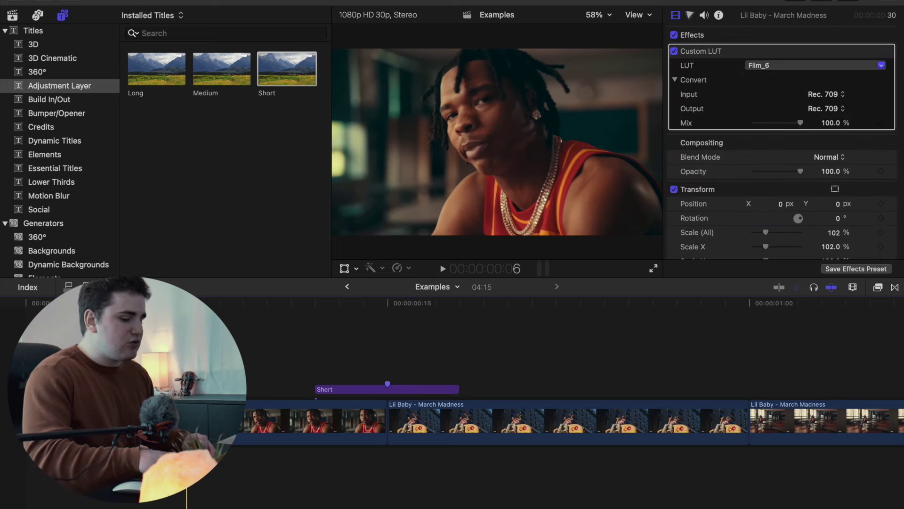
key("super+minus")
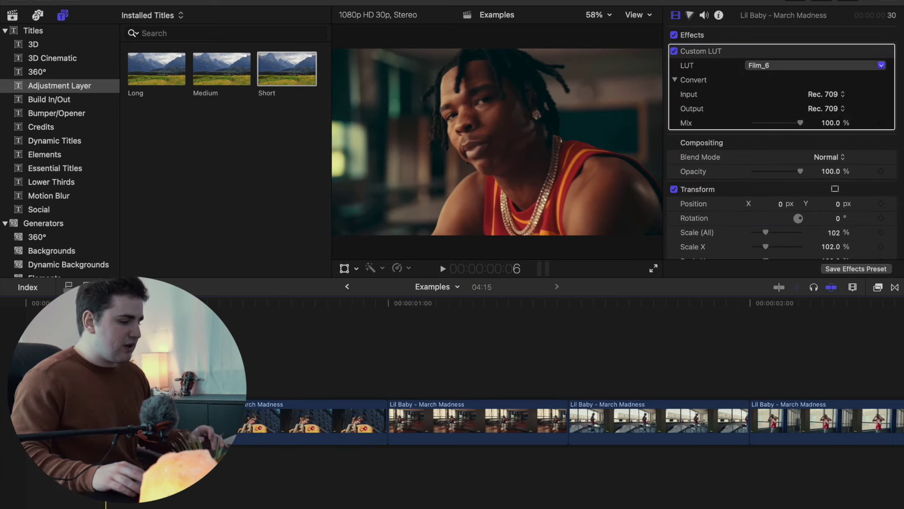
key("c")
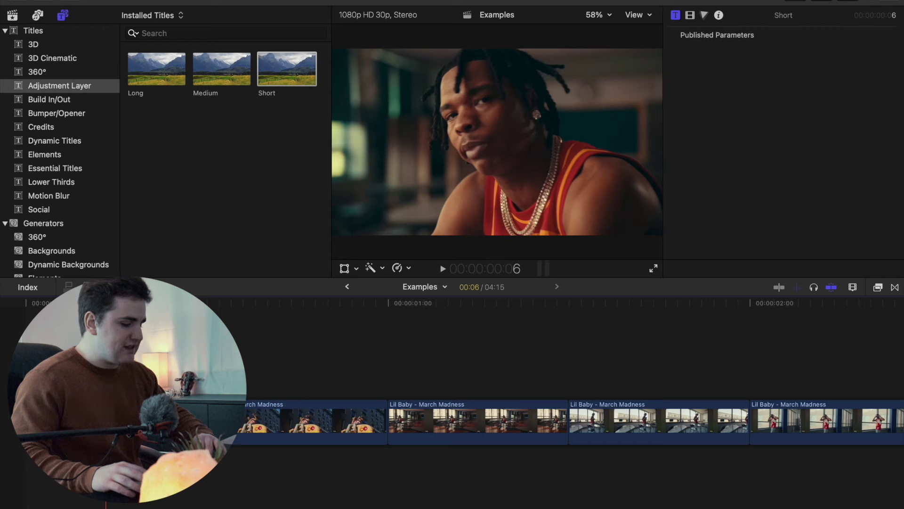
left_click(294, 369)
key("Down")
key("super+v")
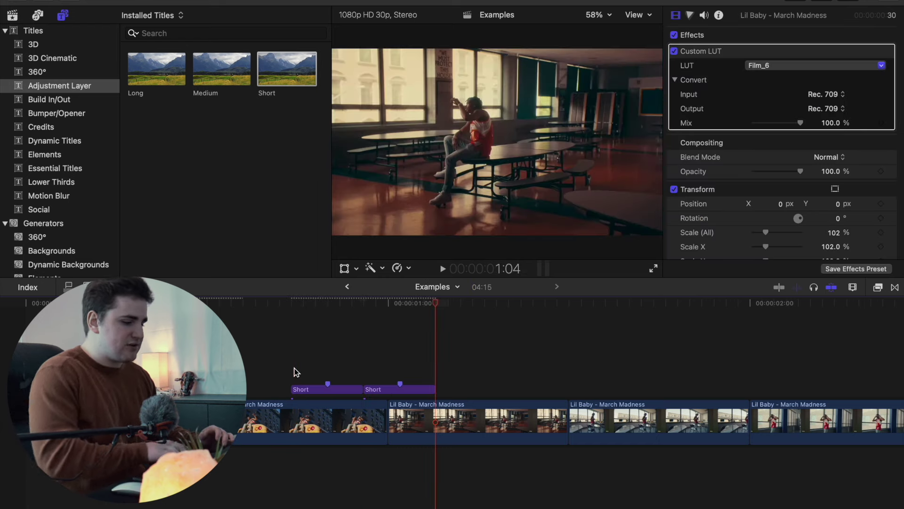
left_click_drag(393, 395, 563, 394)
left_click_drag(346, 394, 411, 393)
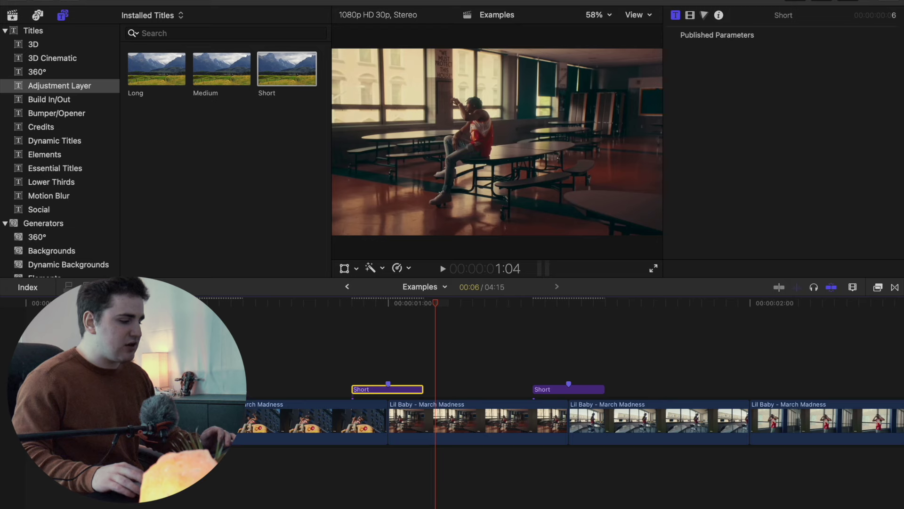
left_click(160, 358)
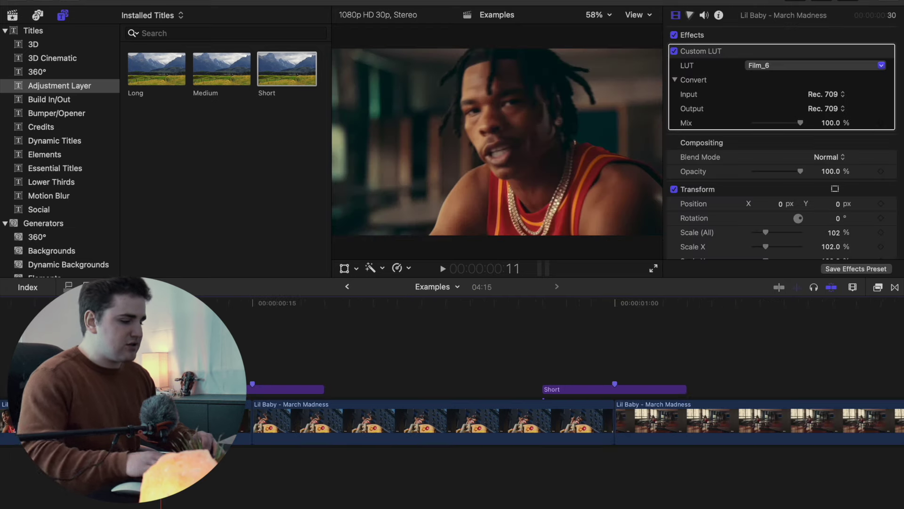
key("super+equal")
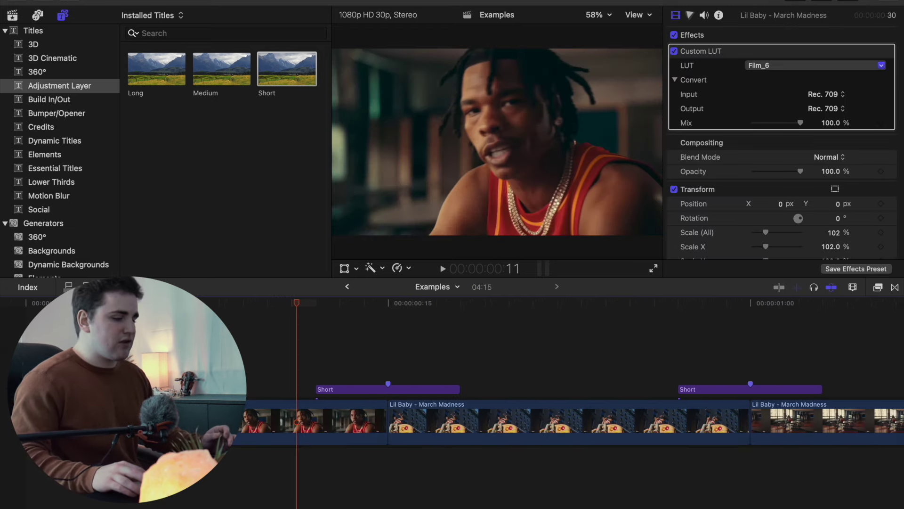
Drag the Essential Transitions Blur preset onto the first Short layer and play the cut
left_click_drag(296, 304, 239, 303)
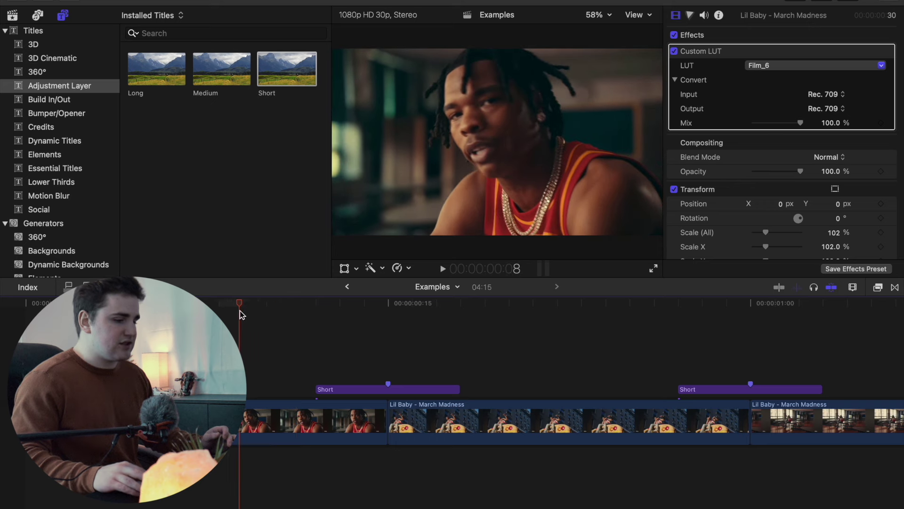
left_click(879, 289)
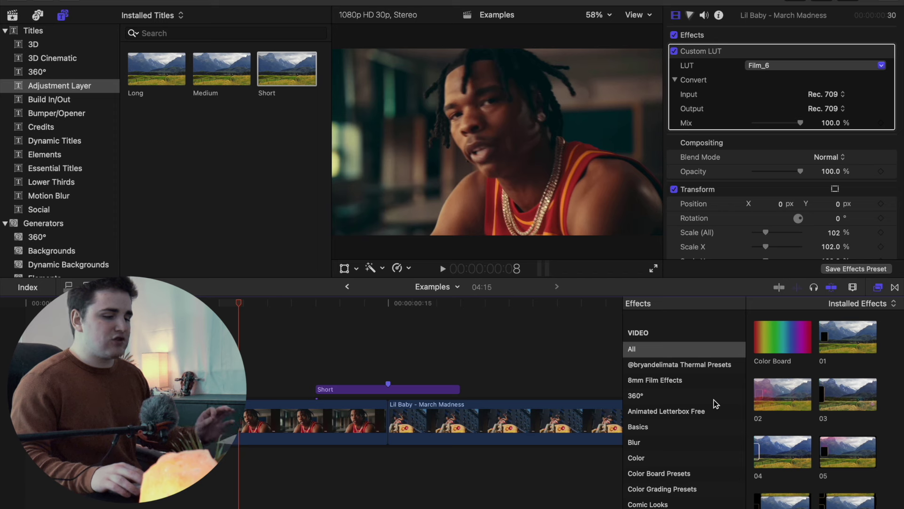
scroll(718, 405, "down", 3)
scroll(719, 407, "down", 5)
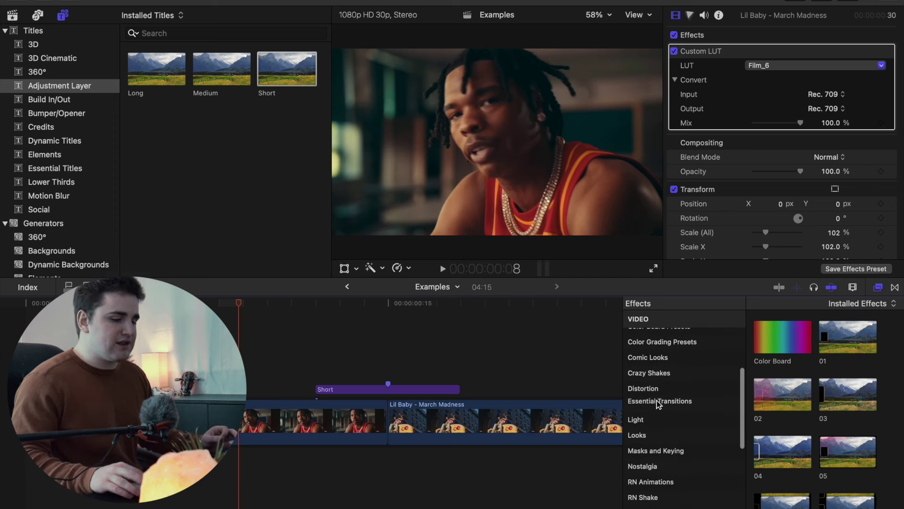
left_click(659, 403)
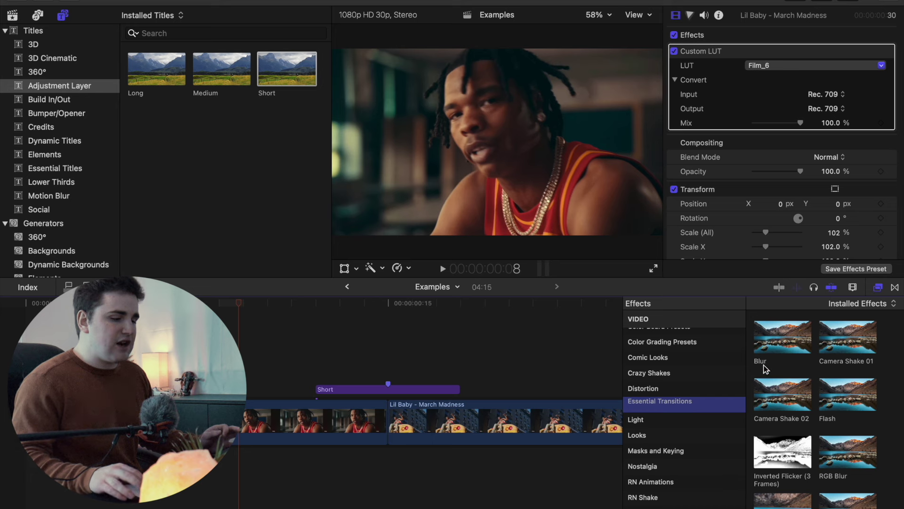
left_click_drag(779, 346, 420, 391)
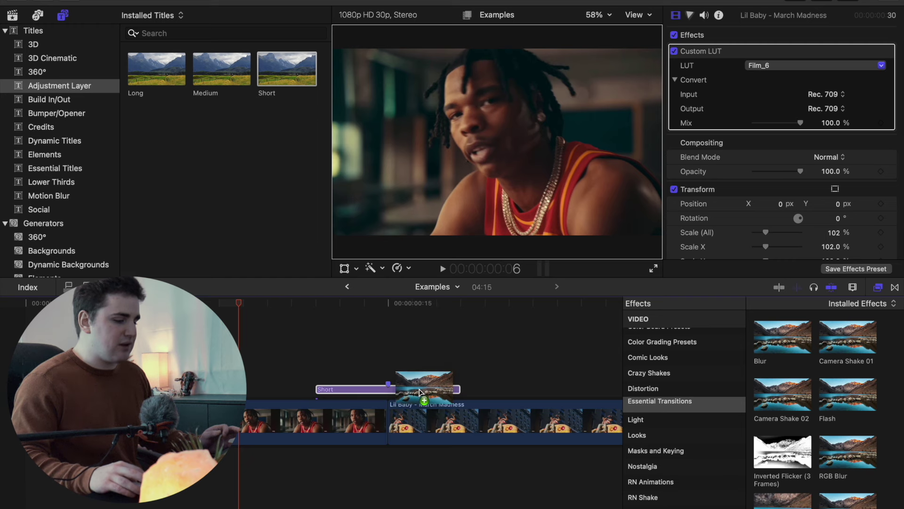
left_click(878, 287)
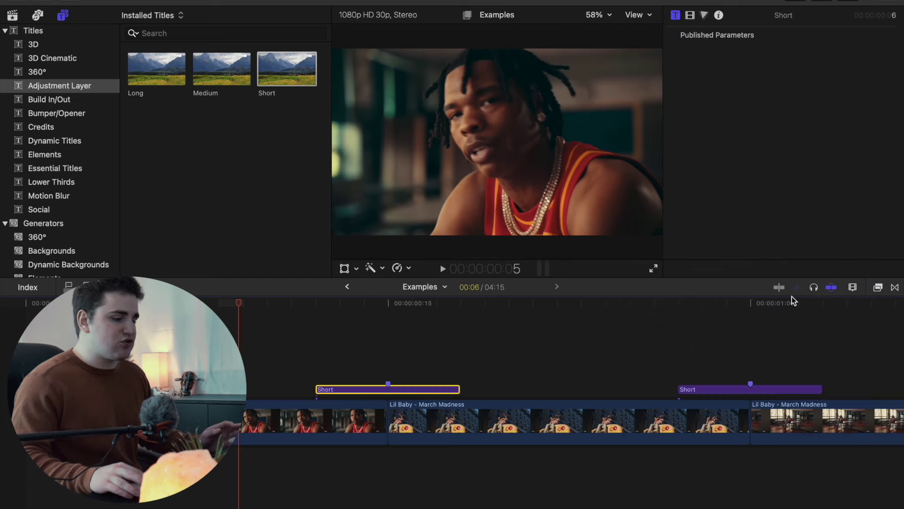
left_click(207, 358)
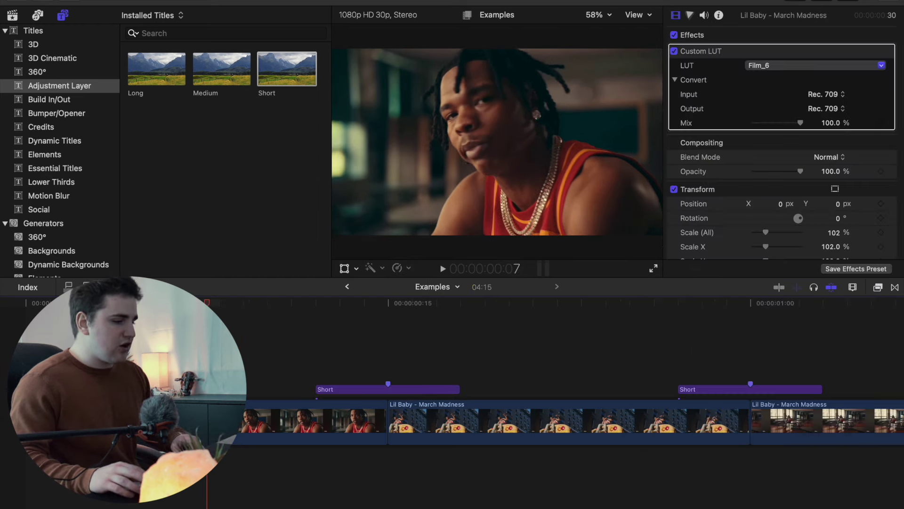
key("space")
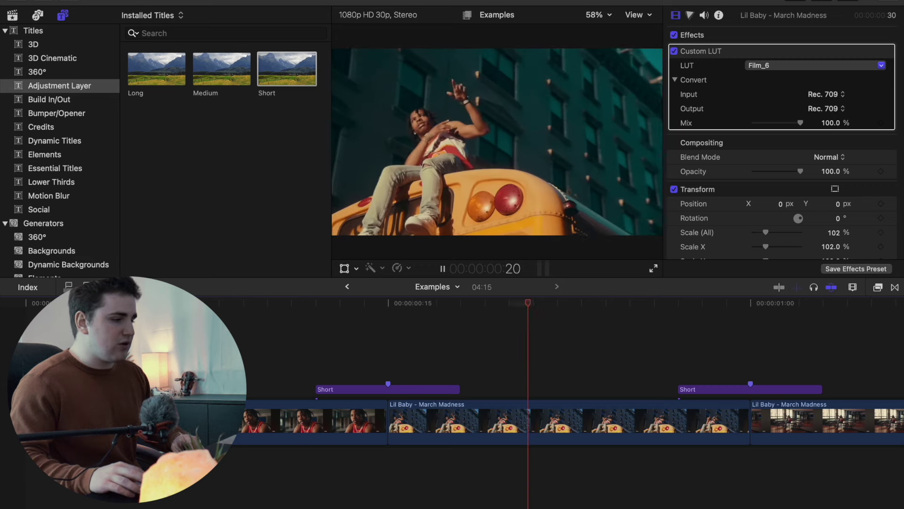
Toggle the first Short layer off and on with V, playing the cut each way to compare
left_click(341, 392)
key("v")
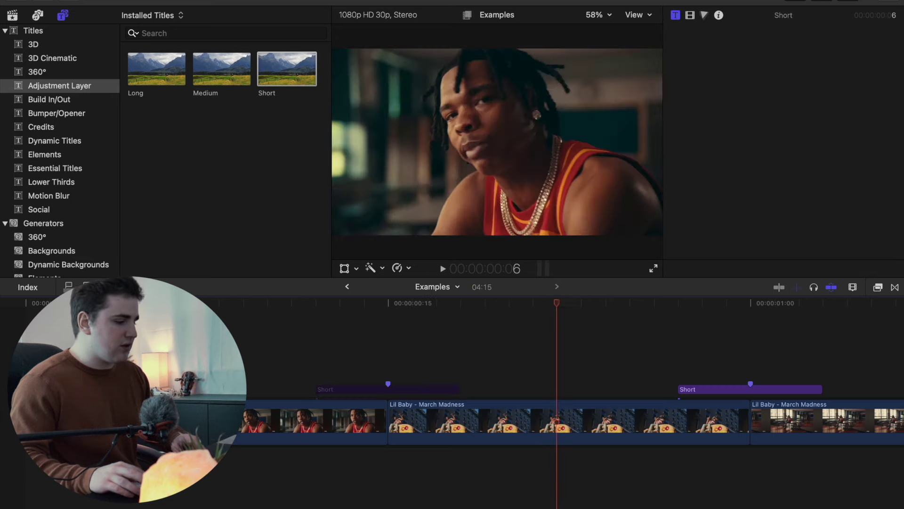
left_click(184, 358)
key("space")
left_click(332, 389)
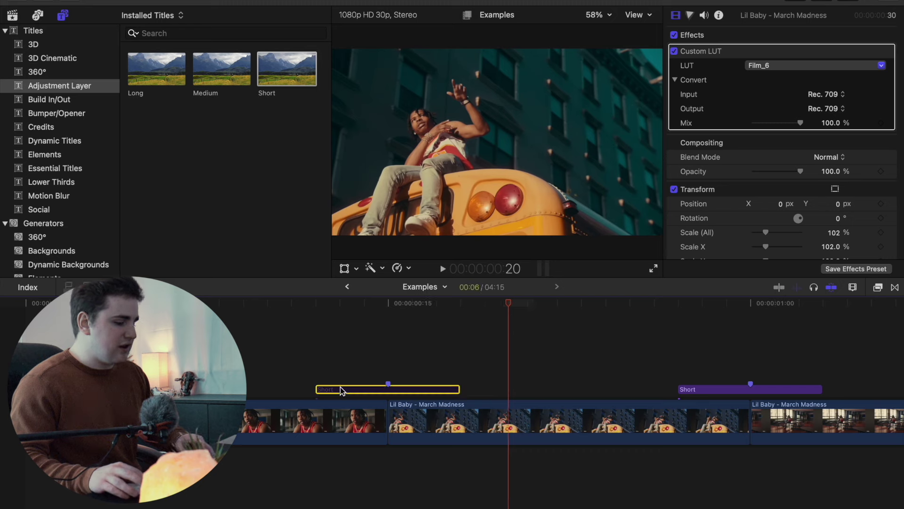
key("v")
left_click(233, 372)
key("space")
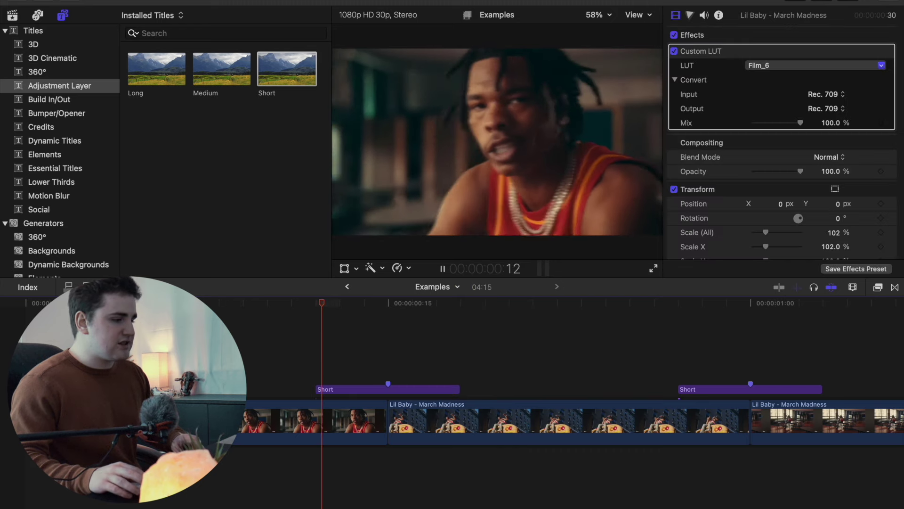
View the Short layer's Directional blur settings in the Video inspector at frame 14
left_click(355, 387)
left_click(389, 388)
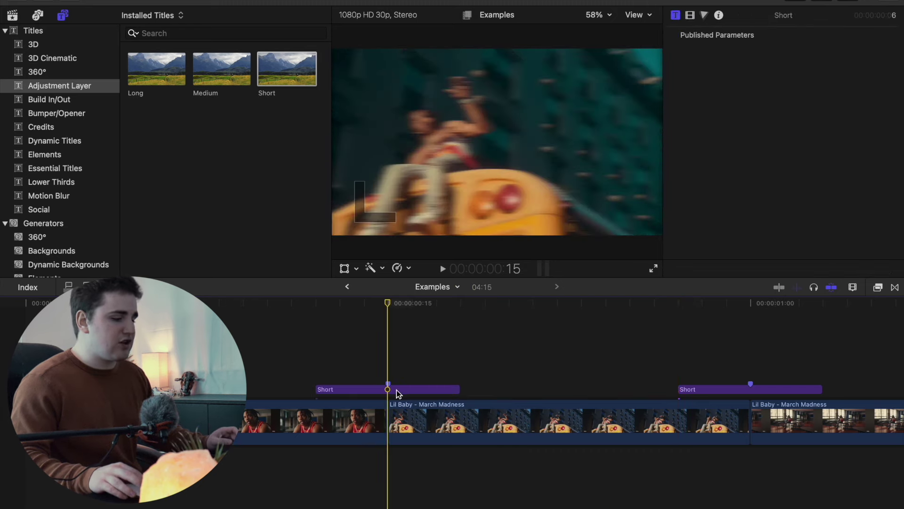
left_click(400, 390)
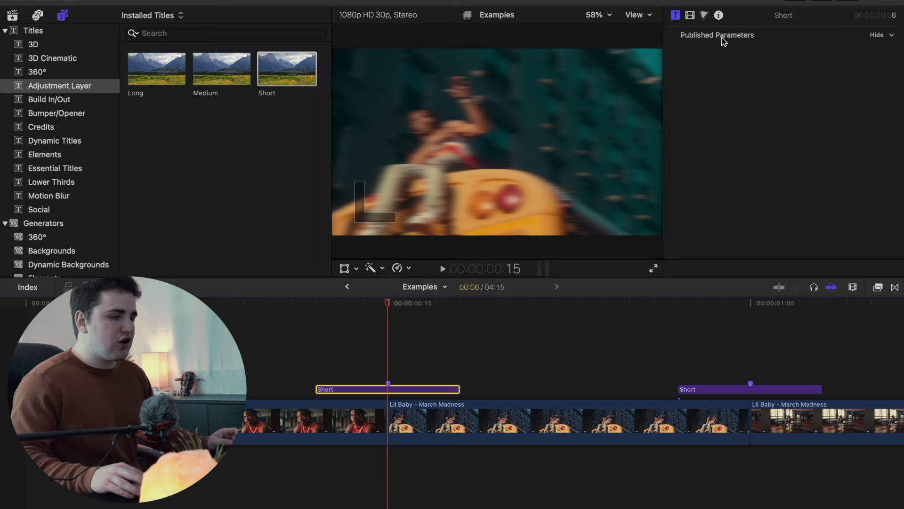
left_click(690, 16)
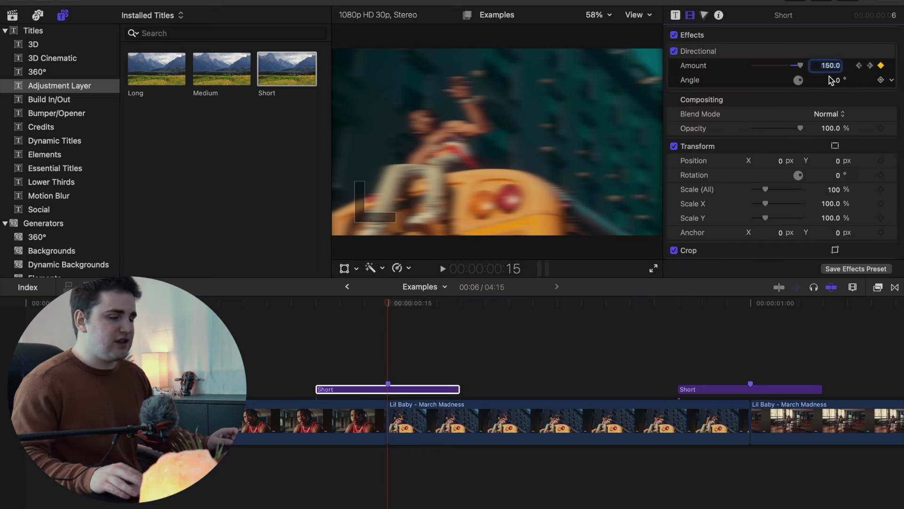
left_click(375, 365)
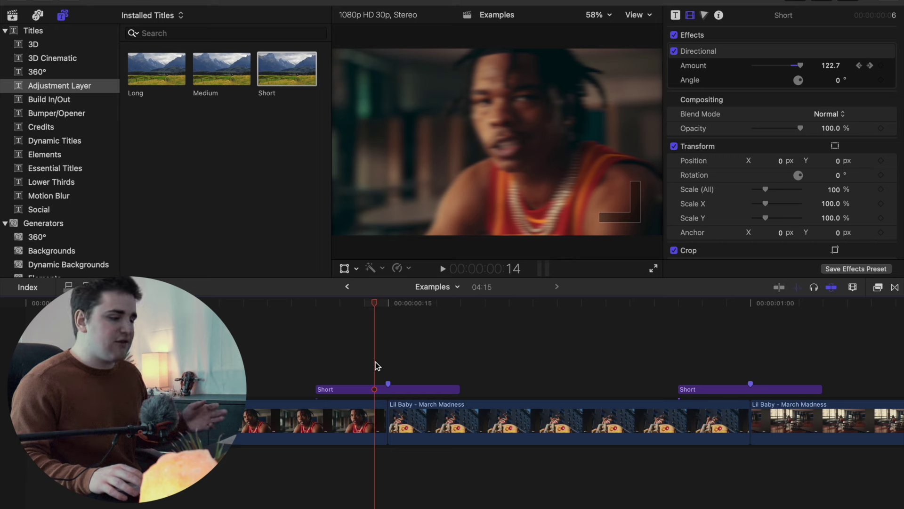
scroll(459, 362, "right", 5)
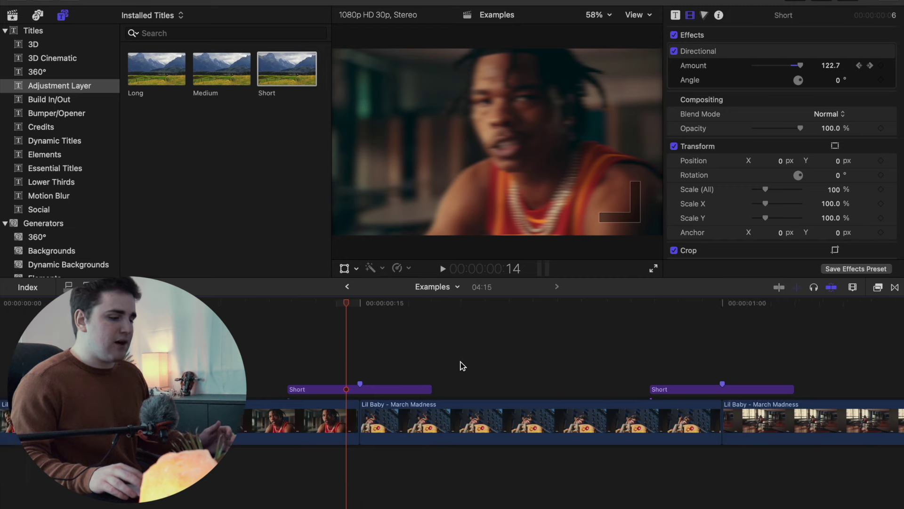
left_click(448, 419)
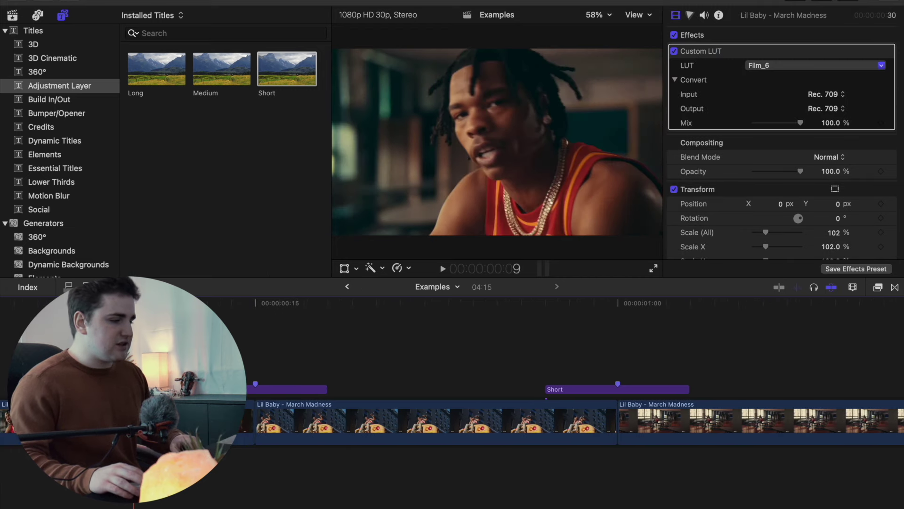
scroll(654, 341, "right", 5)
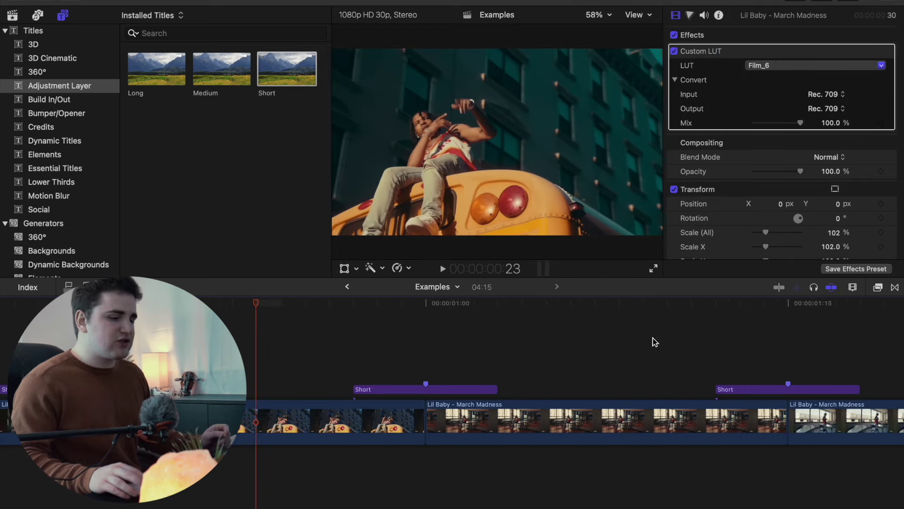
left_click(878, 288)
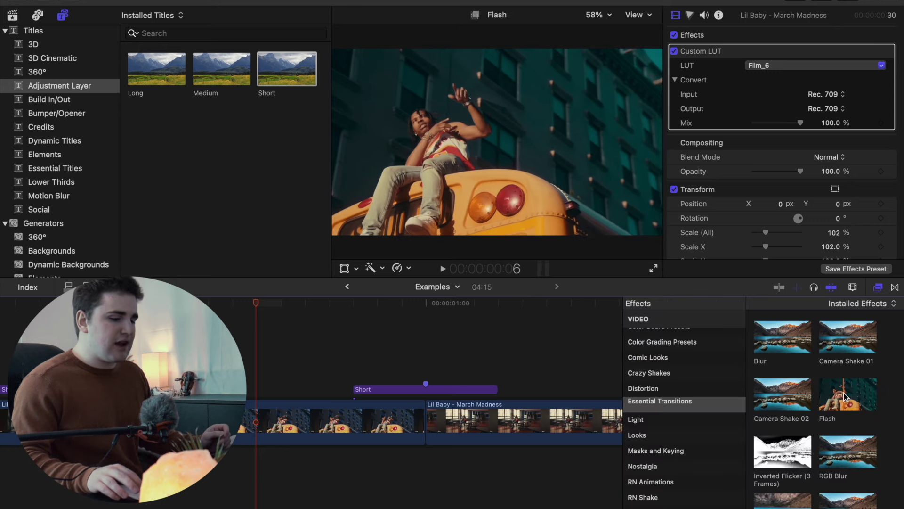
left_click_drag(843, 395, 469, 392)
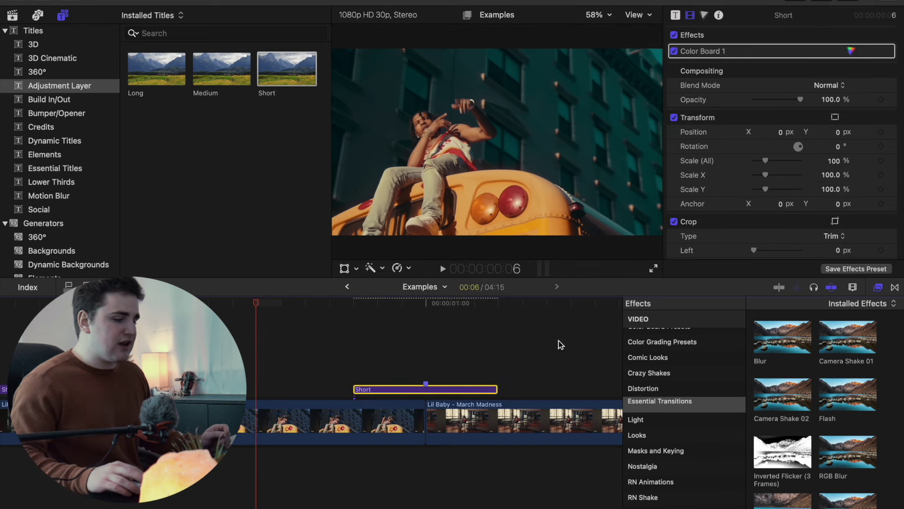
left_click(877, 291)
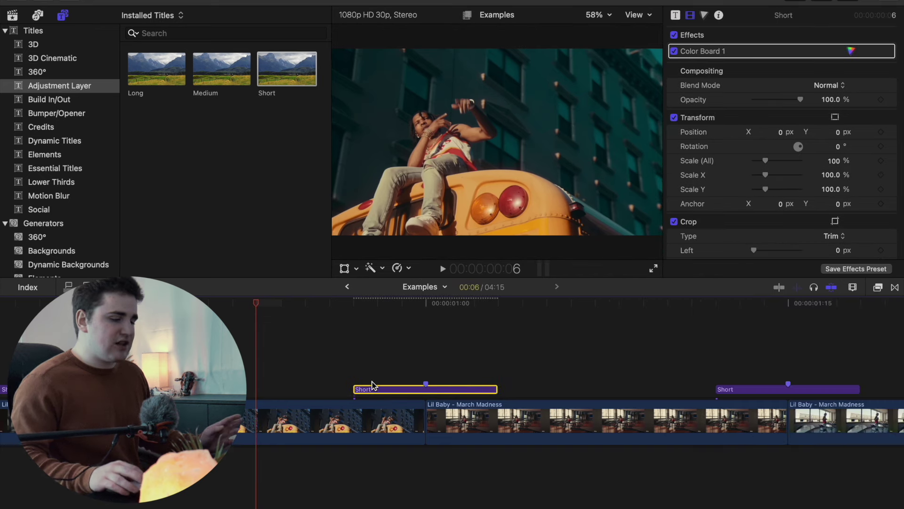
left_click(208, 358)
key("space")
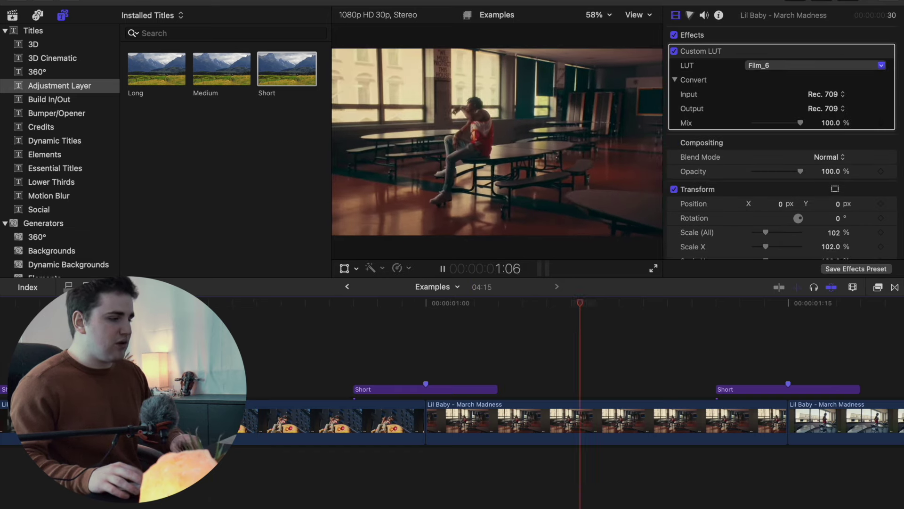
left_click(353, 359)
left_click(377, 391)
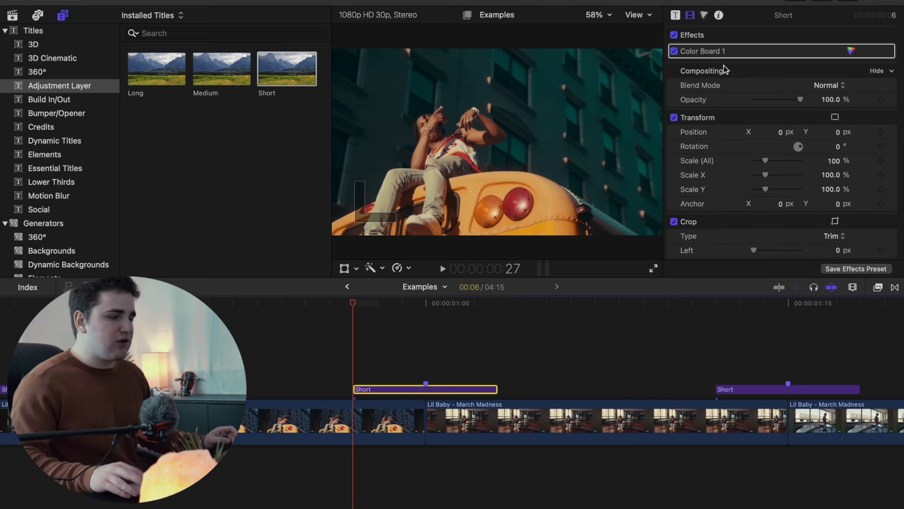
left_click(704, 16)
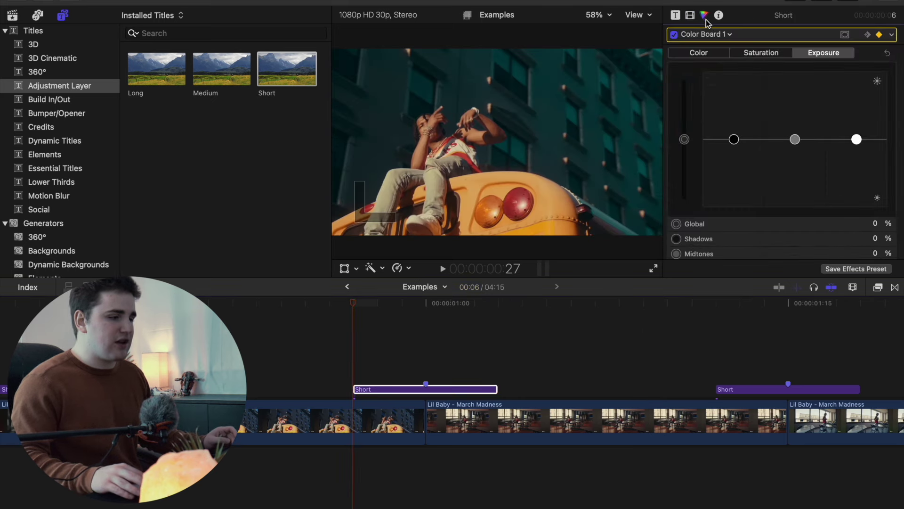
left_click(691, 16)
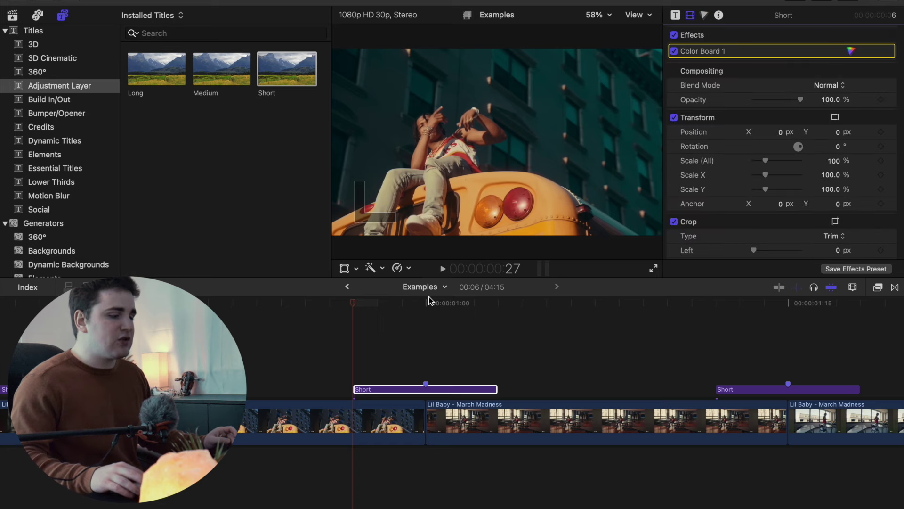
left_click(386, 391)
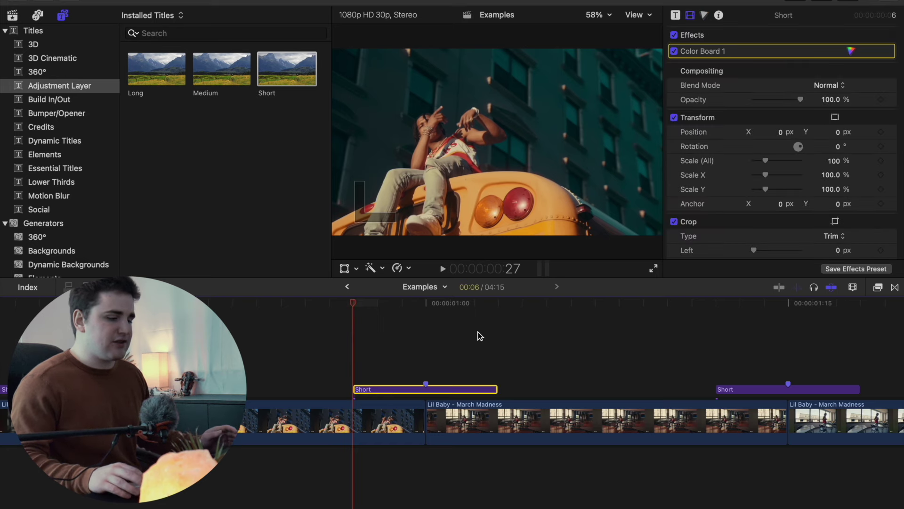
scroll(487, 332, "right", 2)
scroll(357, 371, "right", 10)
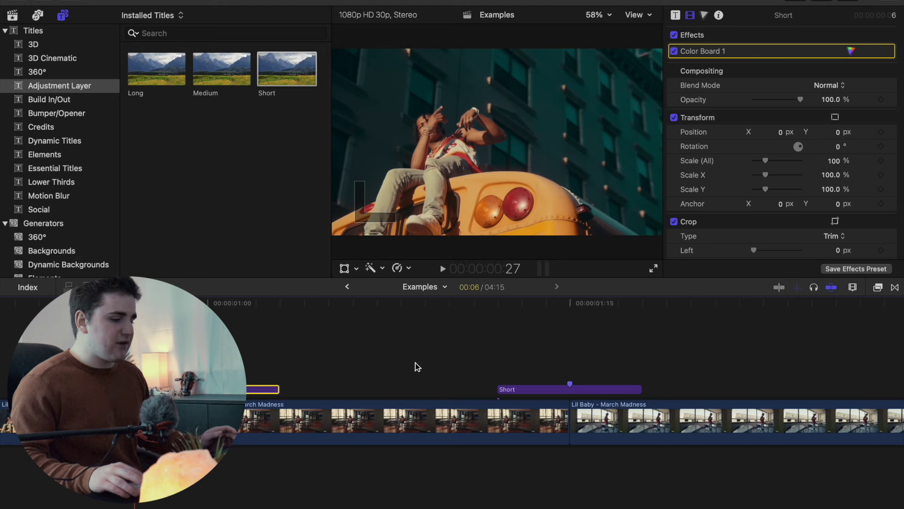
left_click(415, 363)
scroll(419, 363, "right", 3)
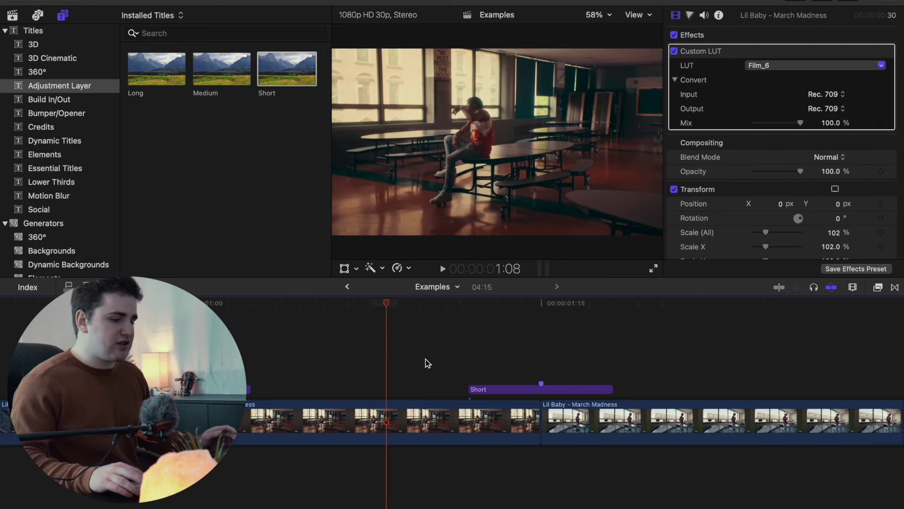
Apply the RGB Blur preset to the second Short layer and preview it around the cut
left_click(879, 287)
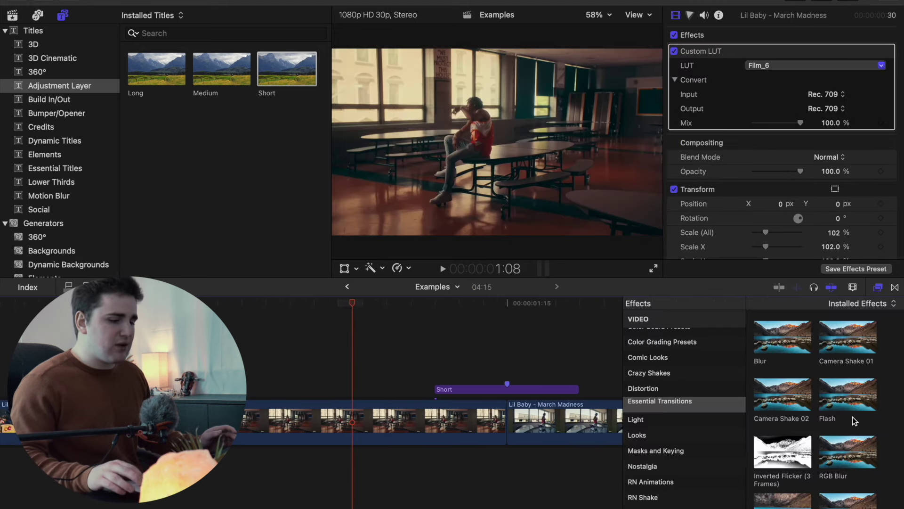
left_click_drag(869, 459, 556, 394)
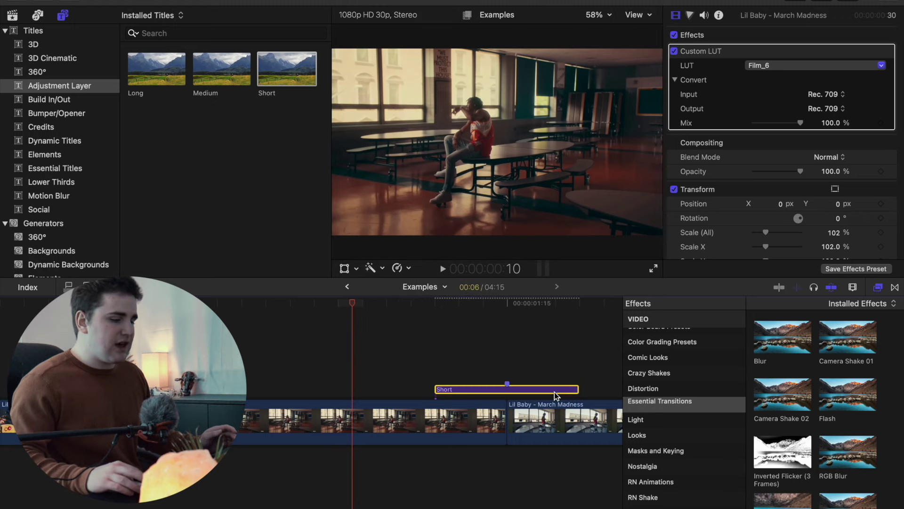
left_click(879, 288)
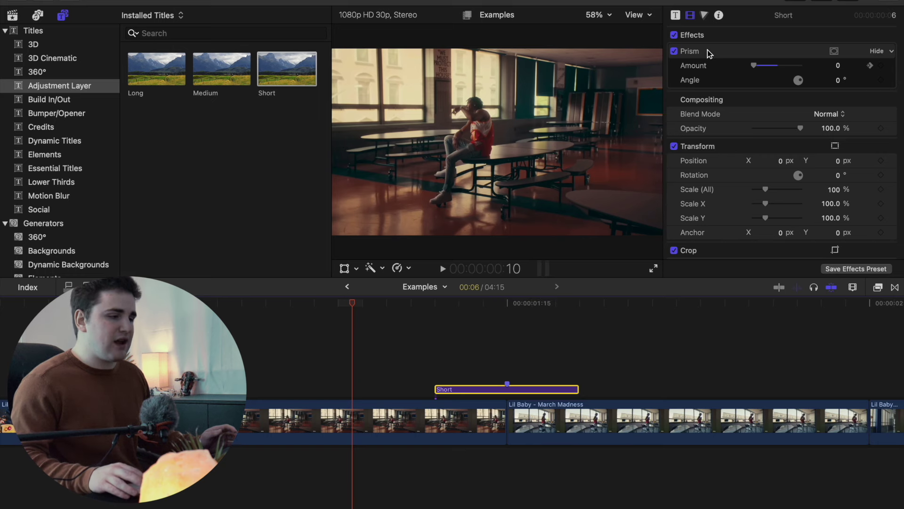
scroll(454, 325, "right", 3)
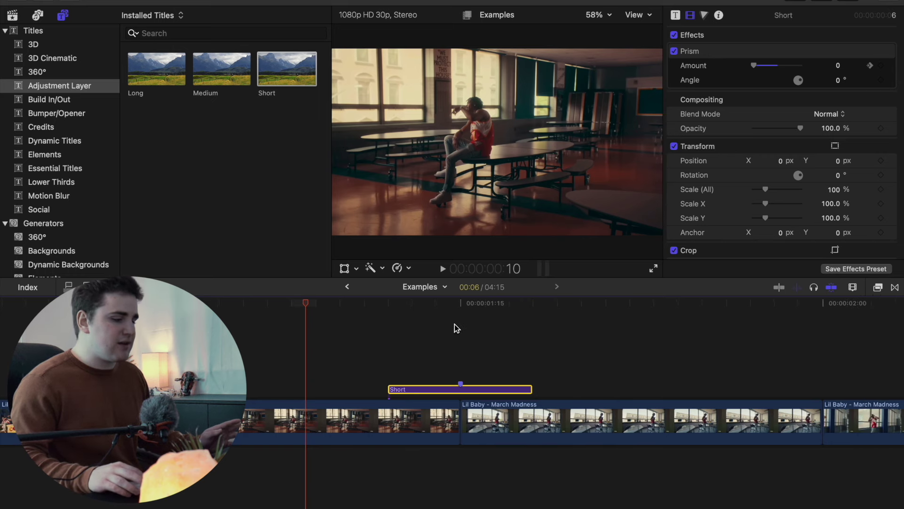
left_click(270, 382)
key("space")
key("j")
key("l")
key("j")
key("l")
key("k")
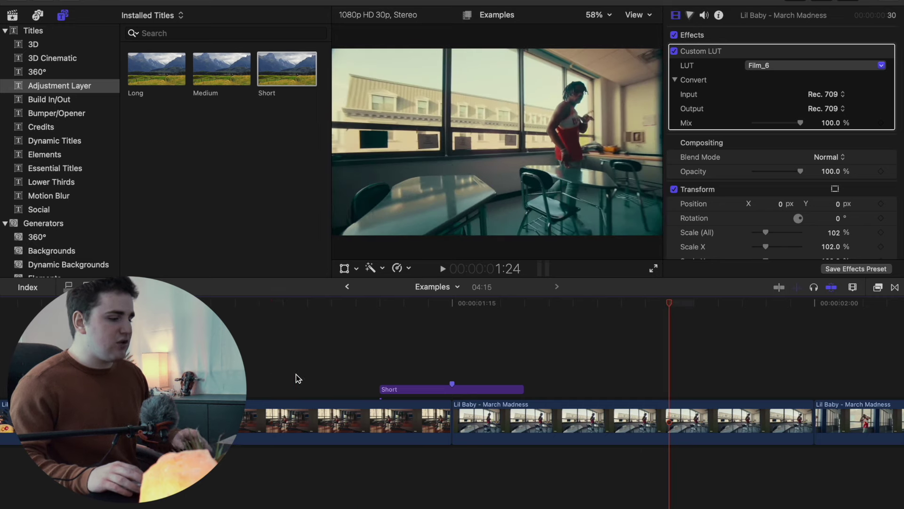
Browse the Essential Transitions presets in the effects library, then close it
scroll(448, 369, "right", 10)
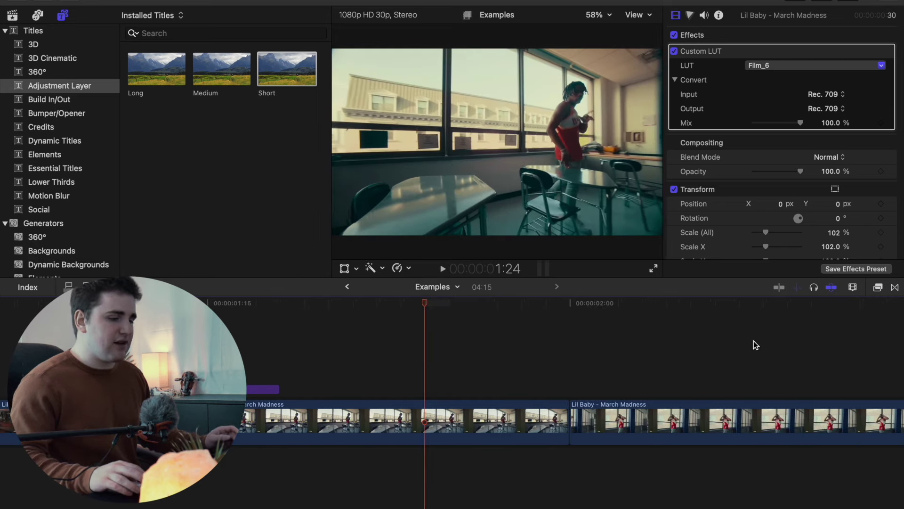
left_click(878, 288)
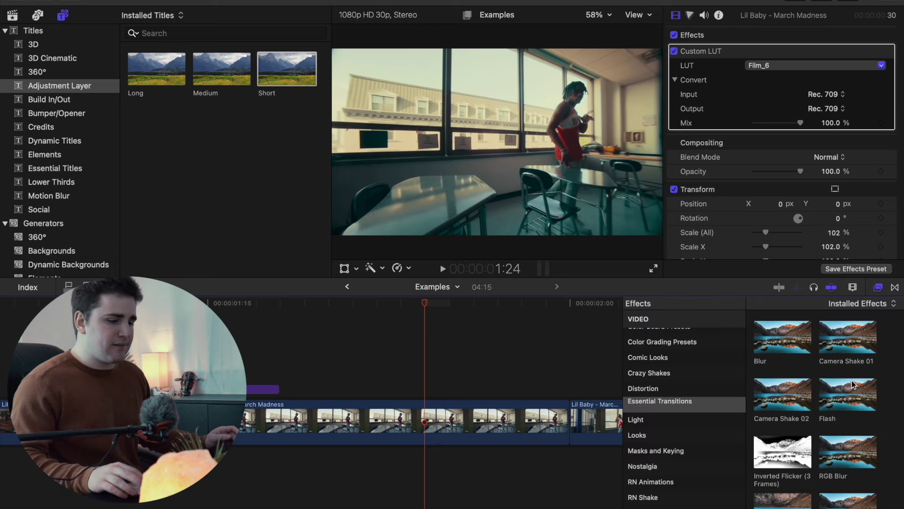
scroll(785, 485, "down", 1)
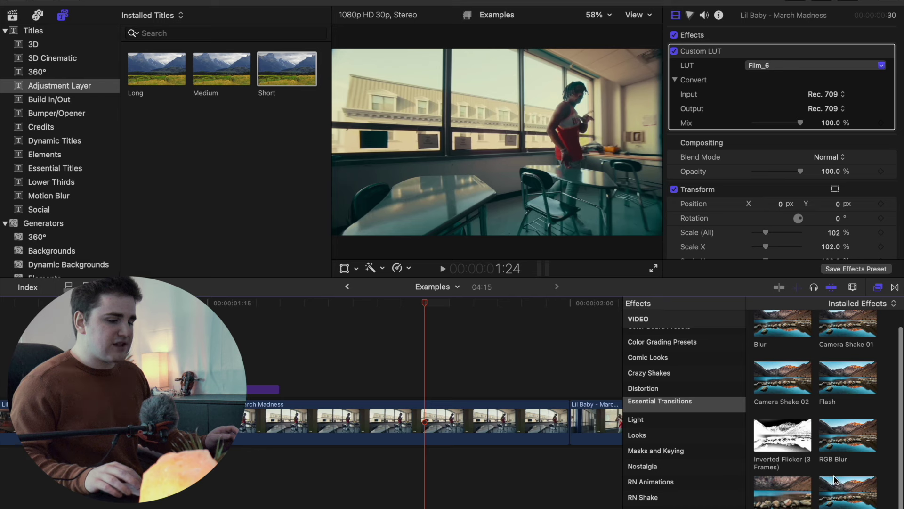
scroll(833, 476, "up", 1)
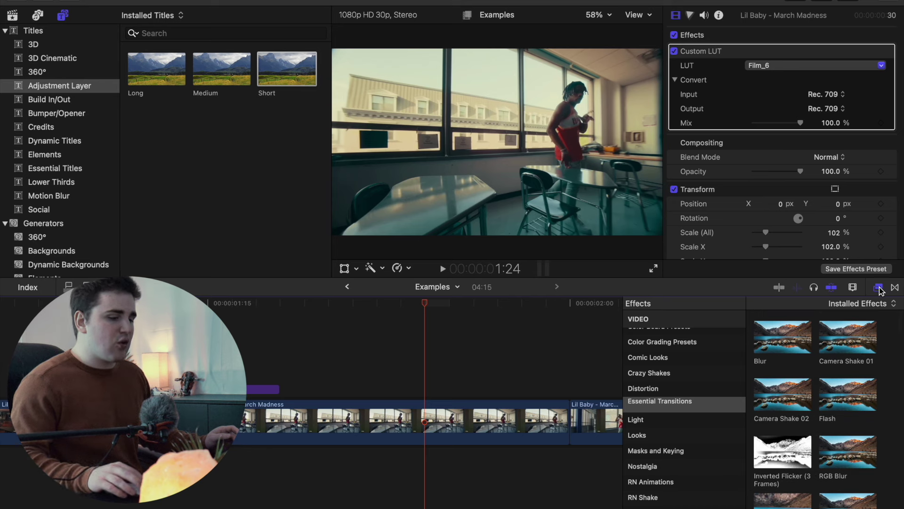
left_click(878, 289)
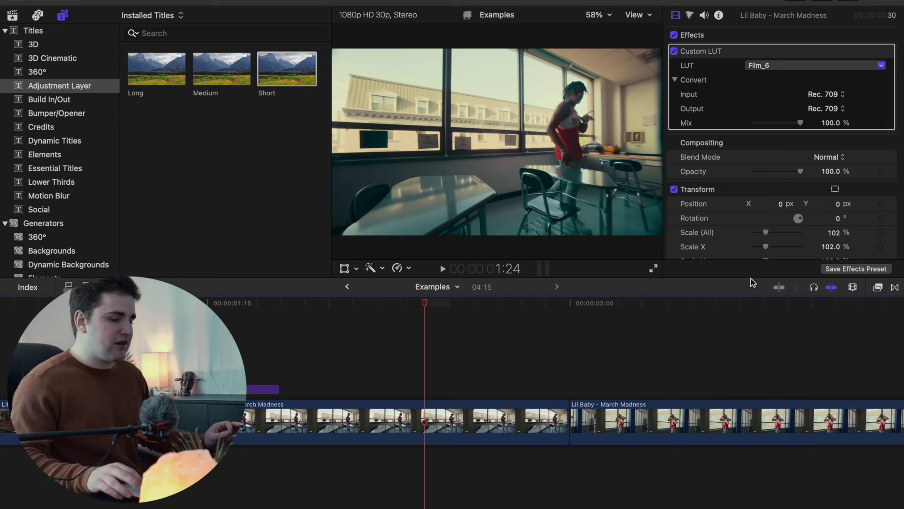
Add a Short adjustment layer, set it to 3 frames, and move it to end at the next cut
left_click_drag(281, 72, 349, 351)
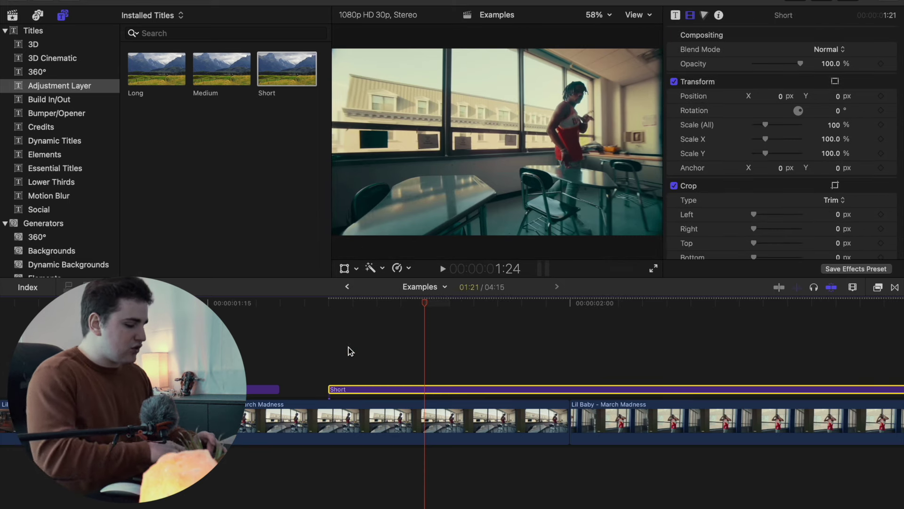
key("ctrl+d")
type("3")
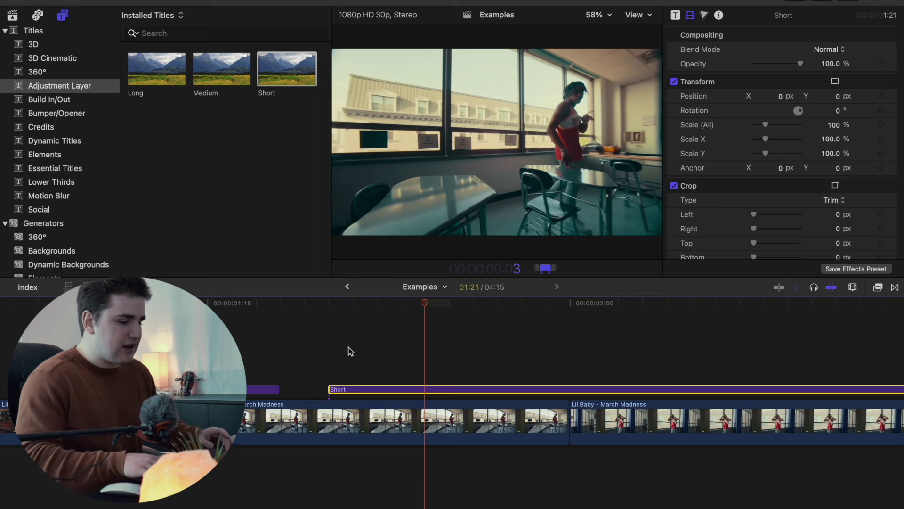
key("Return")
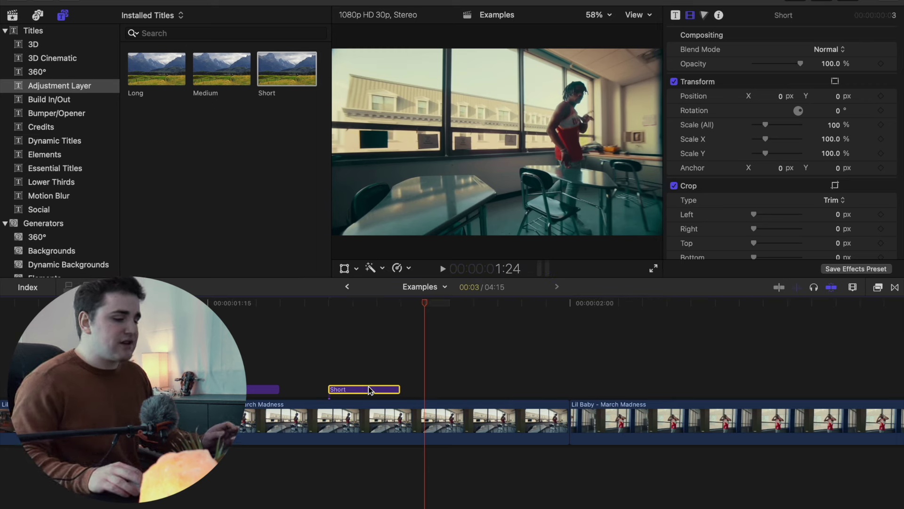
left_click_drag(365, 390, 541, 391)
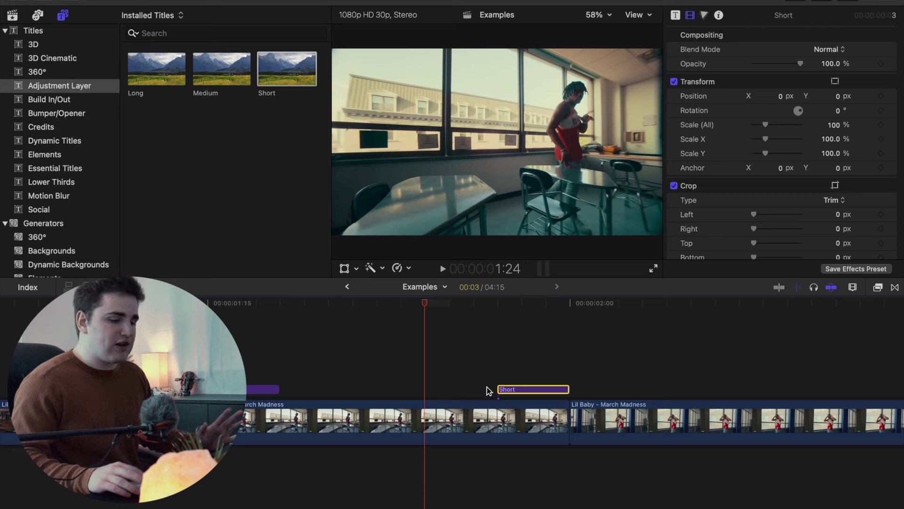
Apply Inverted Flicker (3 Frames) to the three-frame Short layer and play back the cut
left_click(422, 380)
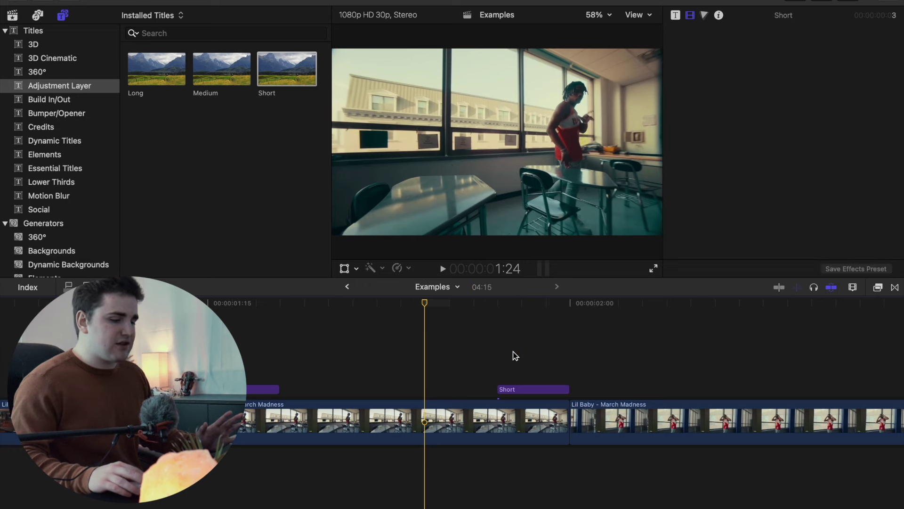
scroll(652, 360, "right", 2)
left_click(878, 288)
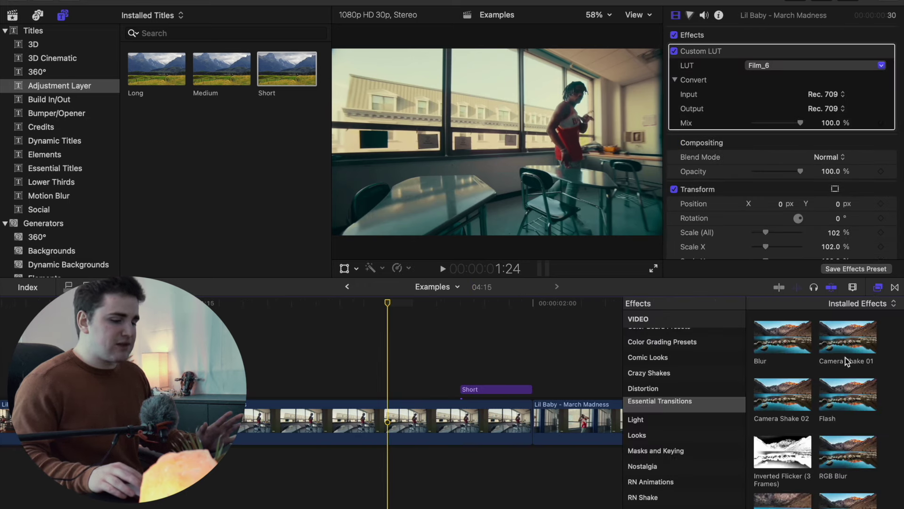
left_click_drag(785, 464, 515, 390)
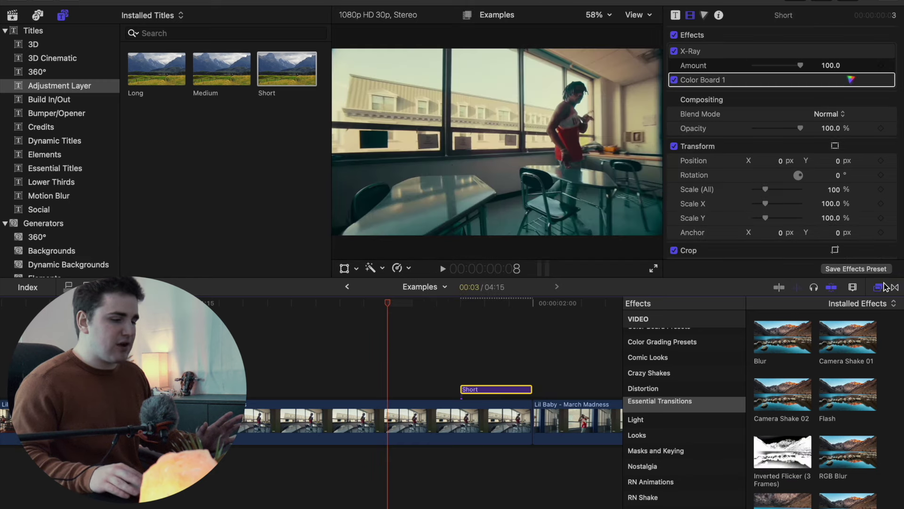
left_click(880, 286)
scroll(371, 380, "right", 2)
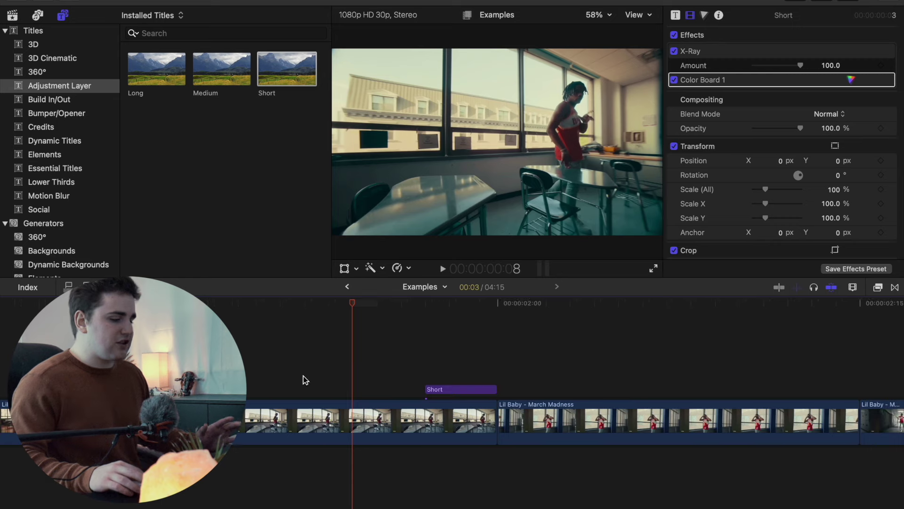
left_click(304, 376)
key("space")
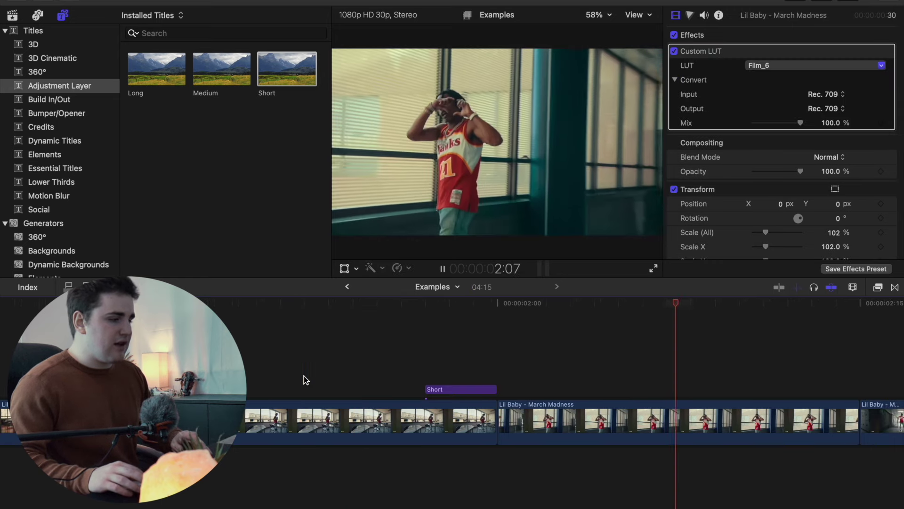
key("space")
scroll(376, 380, "right", 4)
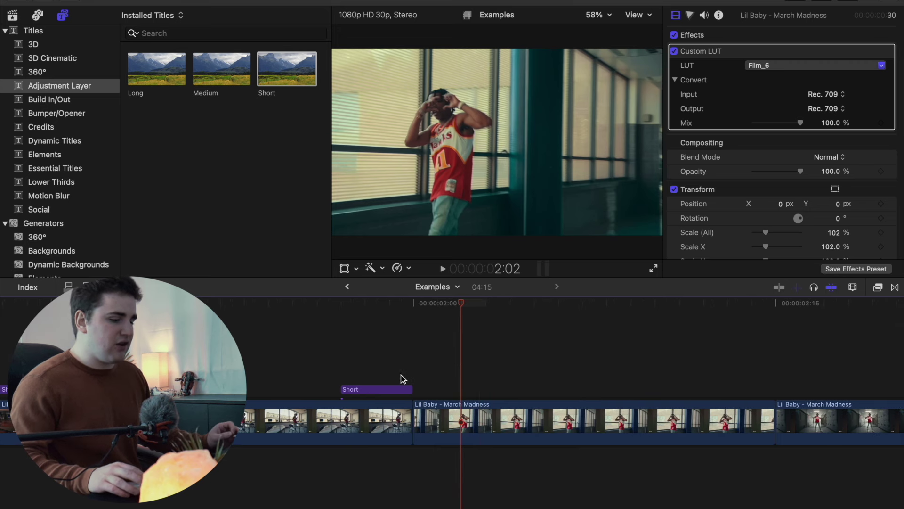
Add another Short adjustment layer, play the footage, and mark the cut with M
scroll(400, 375, "right", 12)
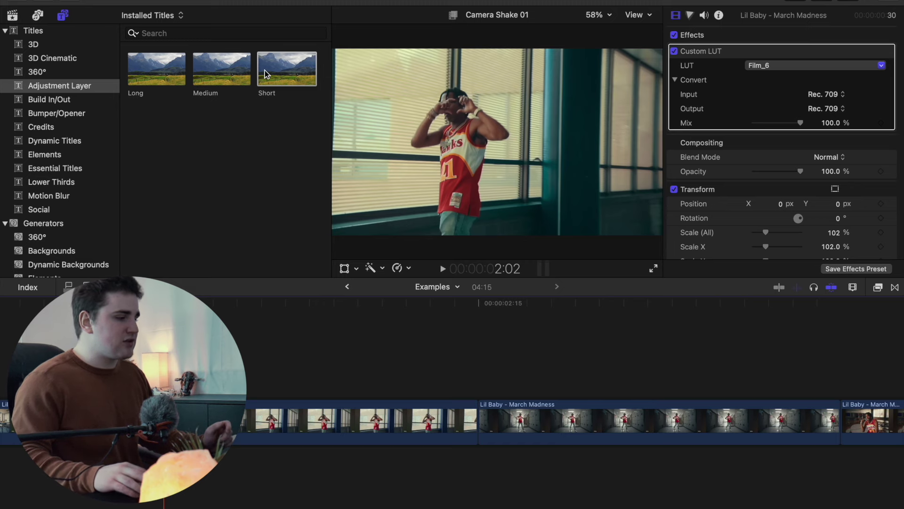
left_click_drag(270, 70, 286, 375)
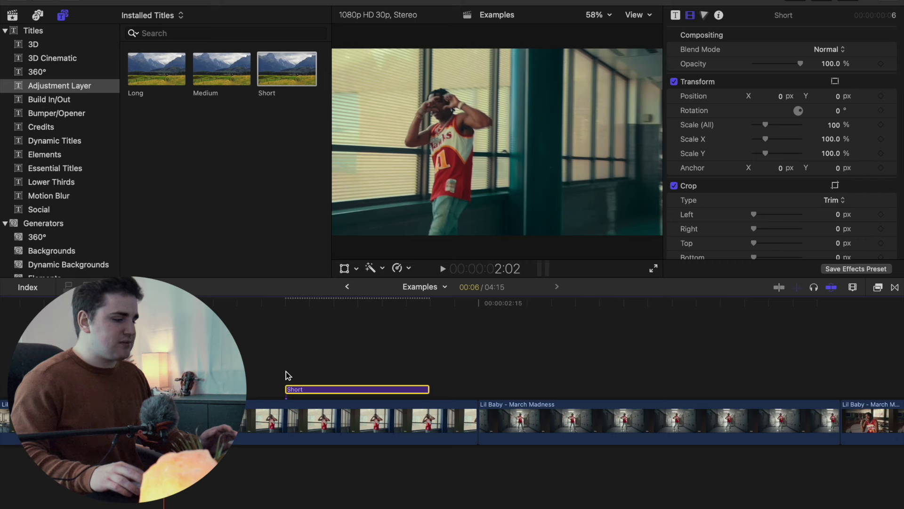
left_click(281, 365)
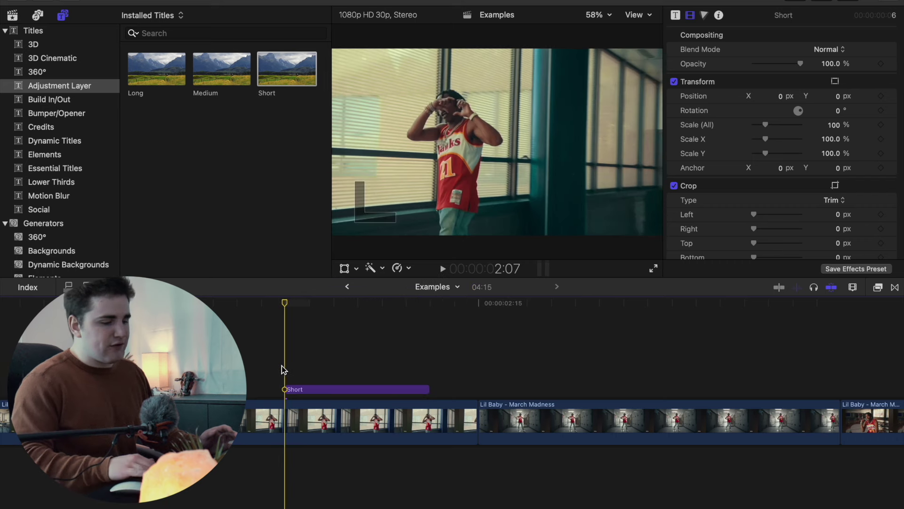
key("space")
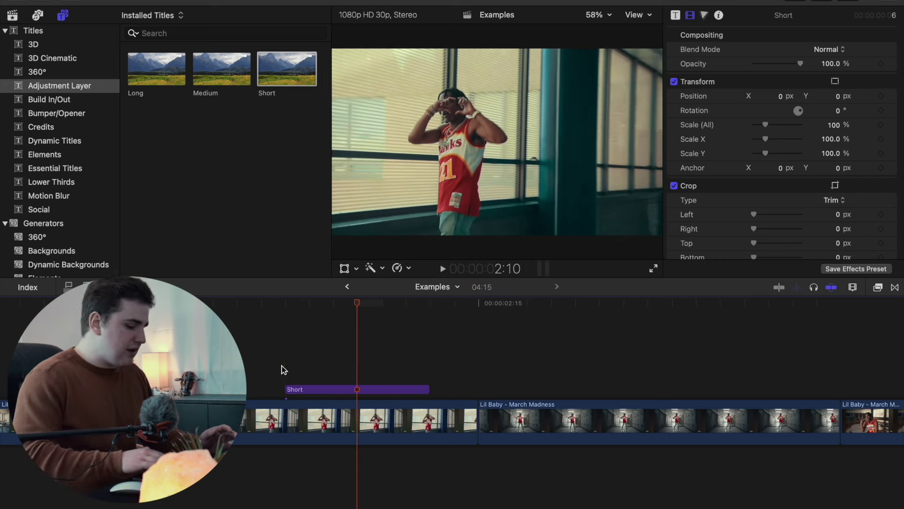
key("m")
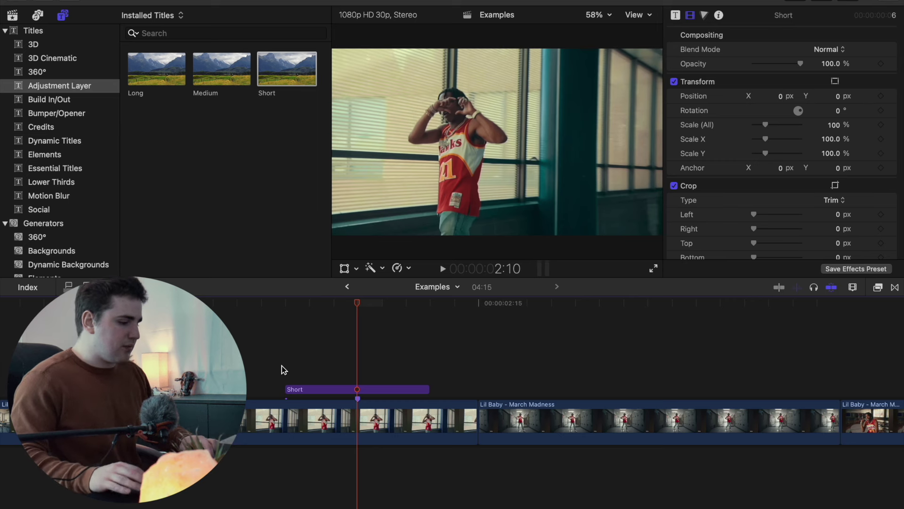
Drag the Short adjustment layer to centre it over the marked cut
left_click(360, 390)
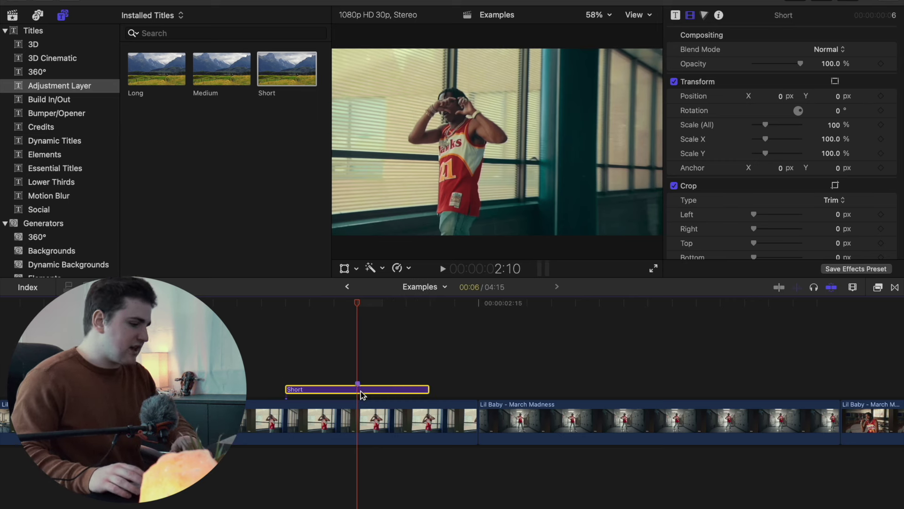
left_click_drag(359, 389, 484, 391)
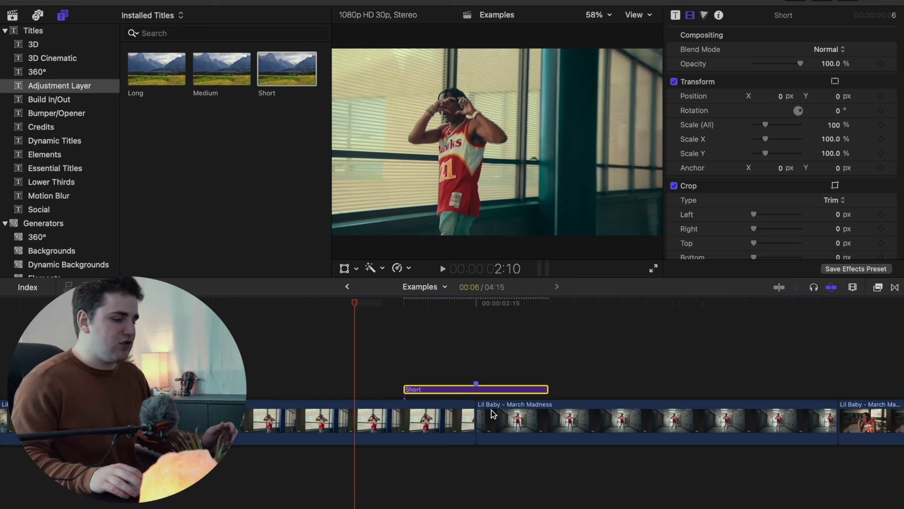
scroll(411, 445, "right", 3)
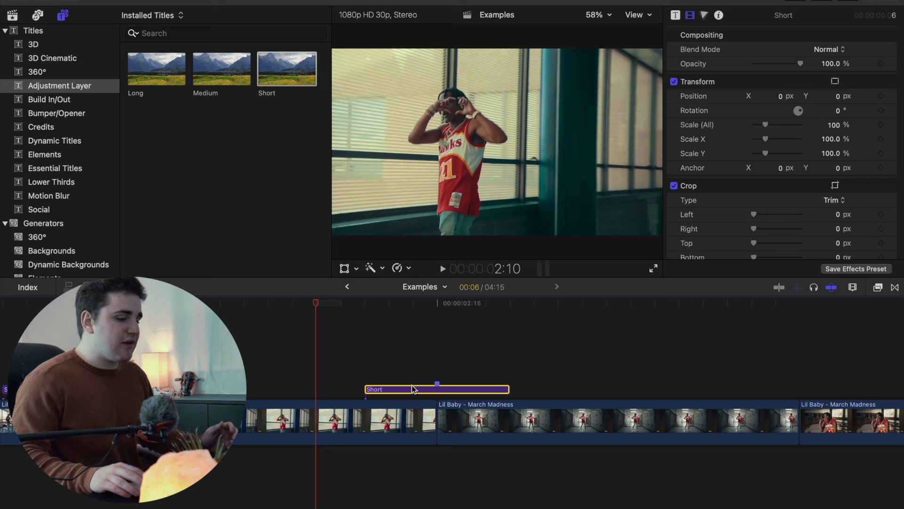
scroll(362, 389, "right", 6)
Check the layer's alignment frame by frame, undo a trial nudge, and return the playhead to 2:10
left_click(263, 383)
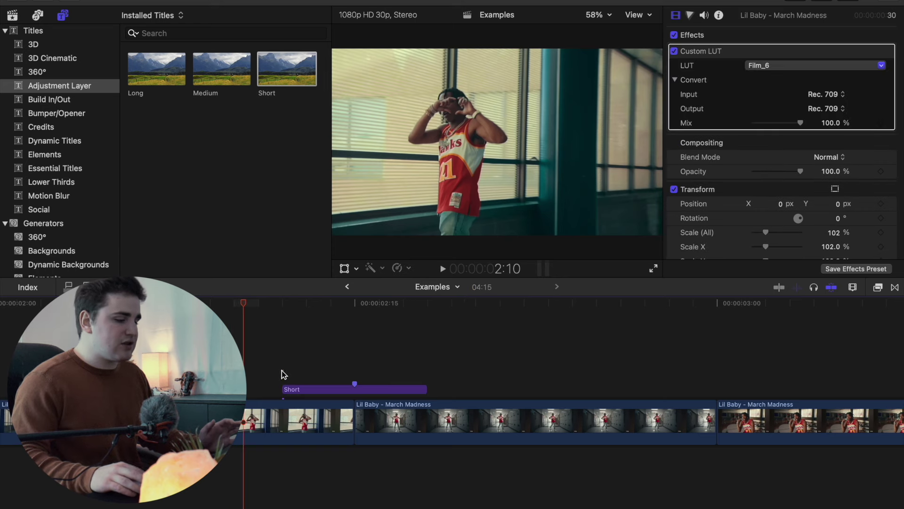
left_click(284, 375)
key("Right")
key("Right")
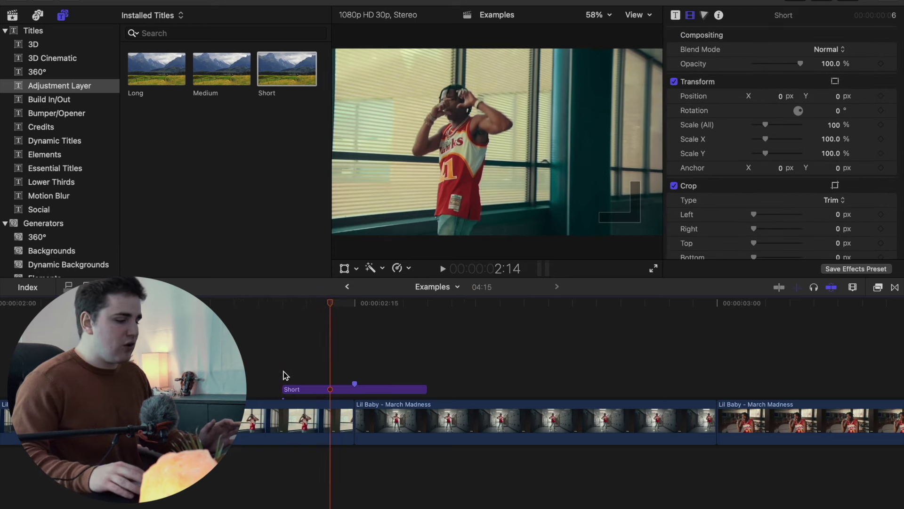
left_click(315, 387)
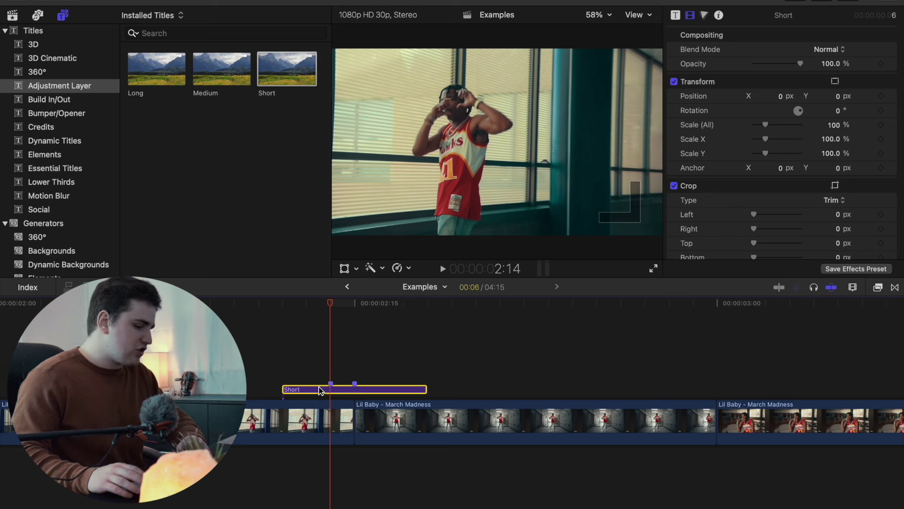
left_click_drag(349, 392, 377, 391)
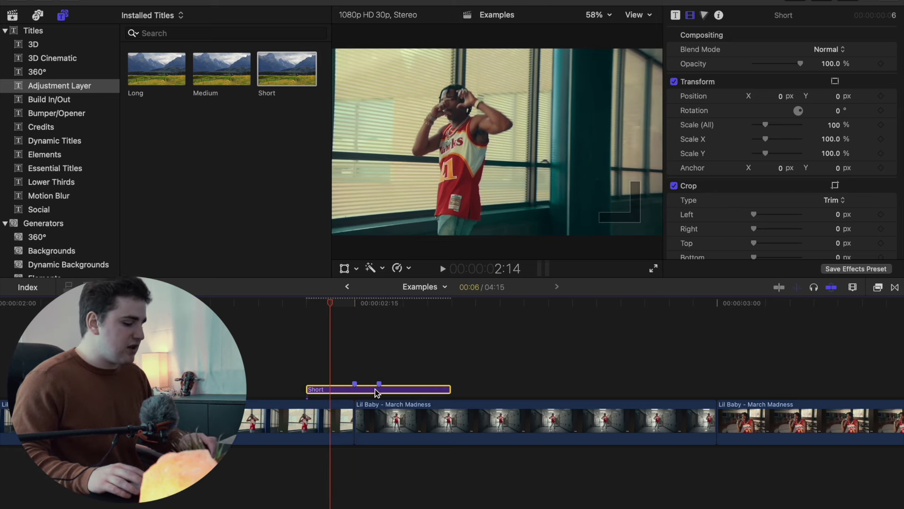
key("super+z")
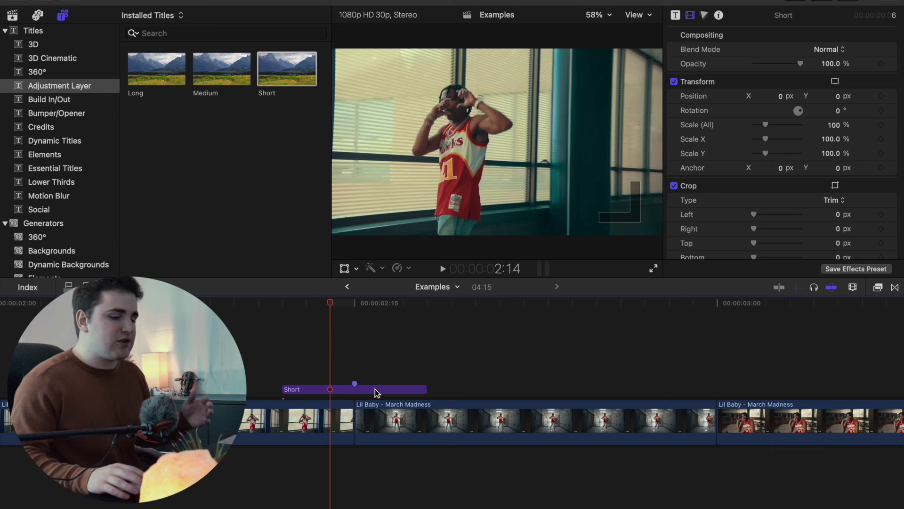
scroll(375, 391, "left", 5)
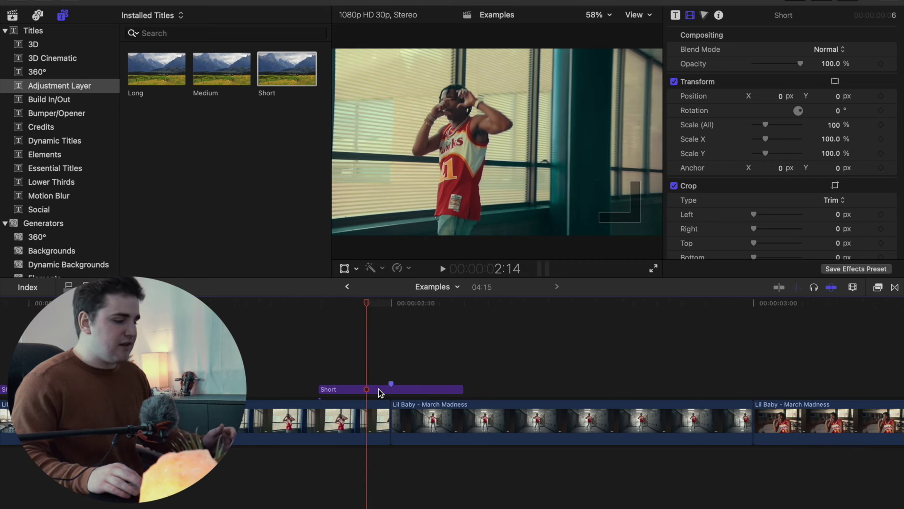
left_click(338, 383)
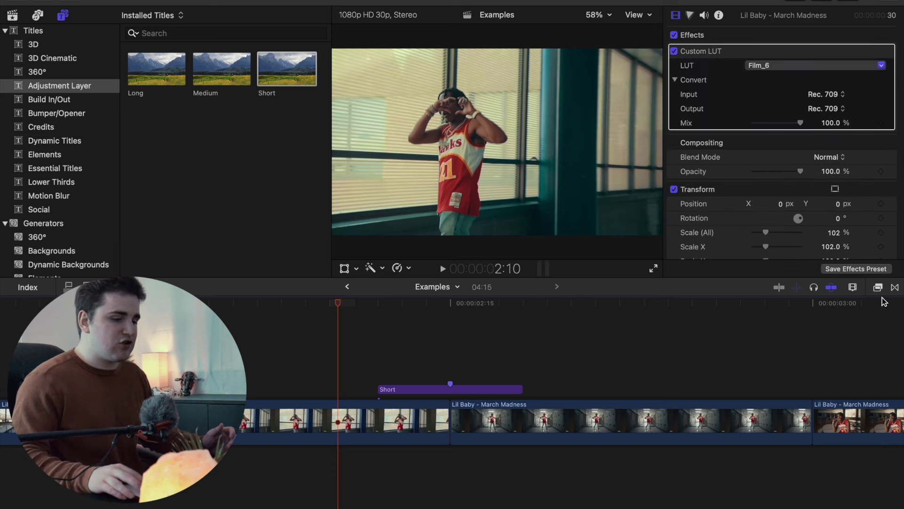
Drag Camera Shake 02 from the video effects onto the Short adjustment layer
left_click(878, 288)
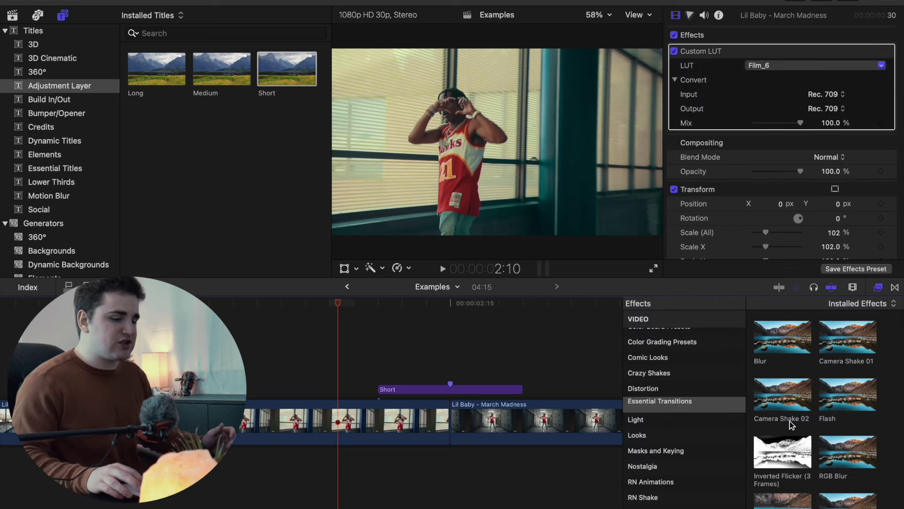
left_click_drag(792, 406, 488, 393)
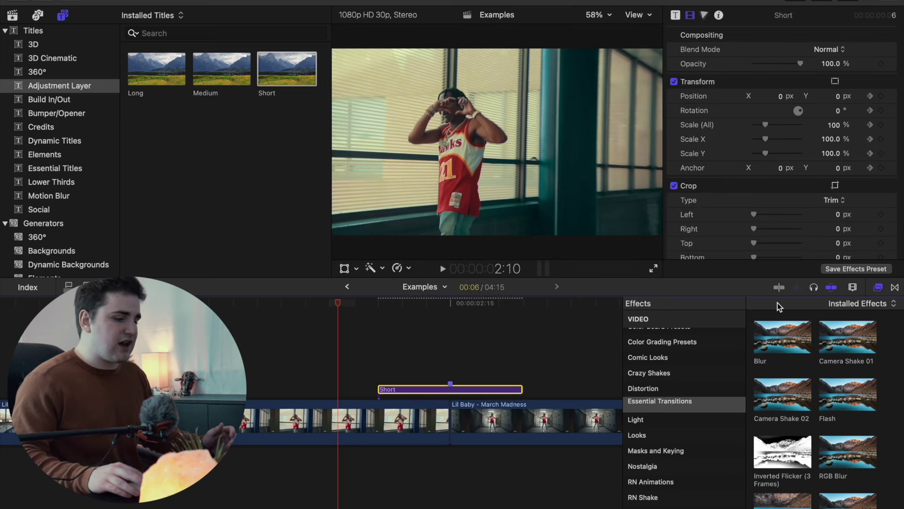
left_click(877, 288)
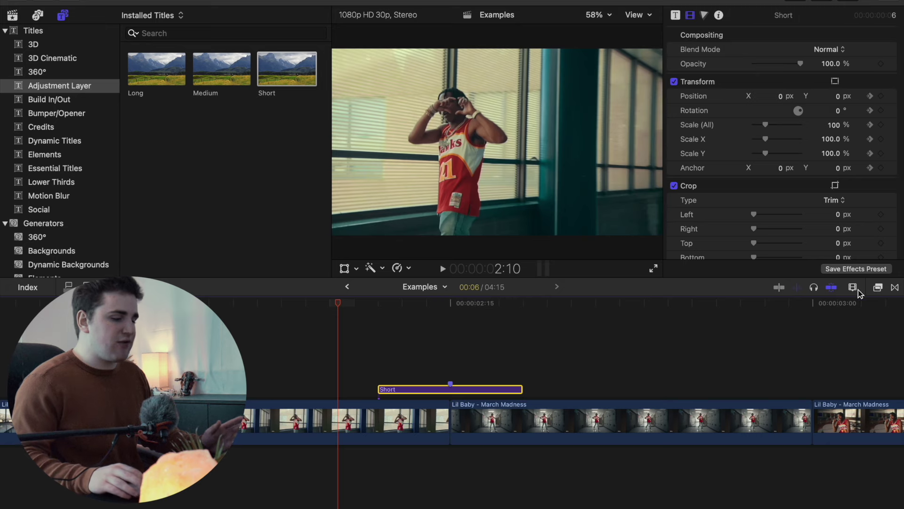
Preview the shake from 2:07, then drop another adjustment layer above the clips
left_click(259, 360)
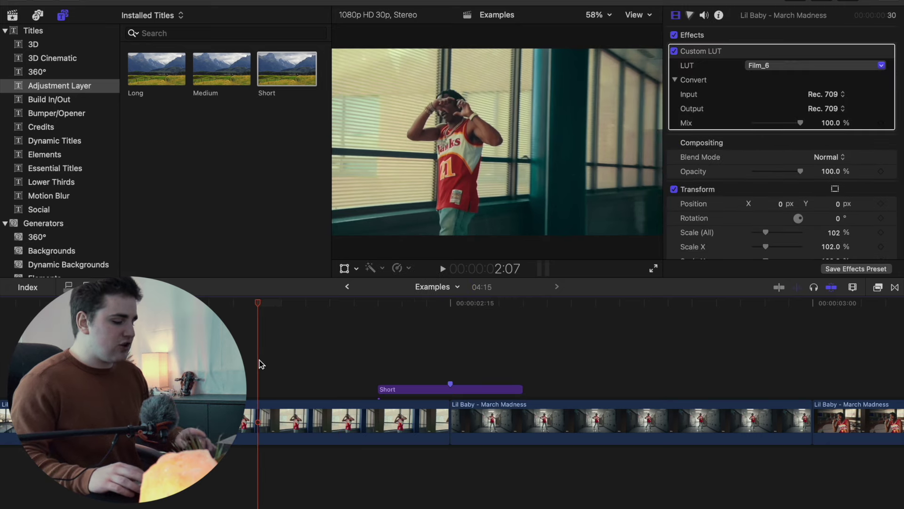
key("space")
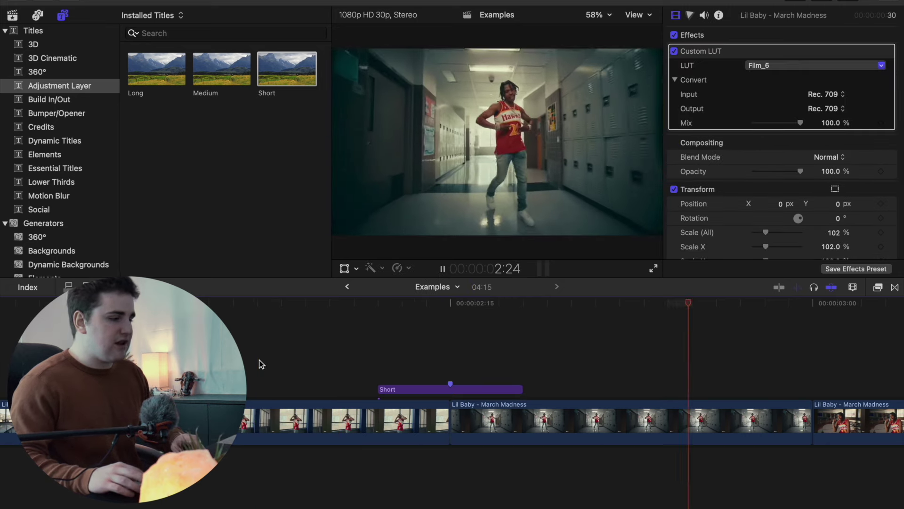
key("Up")
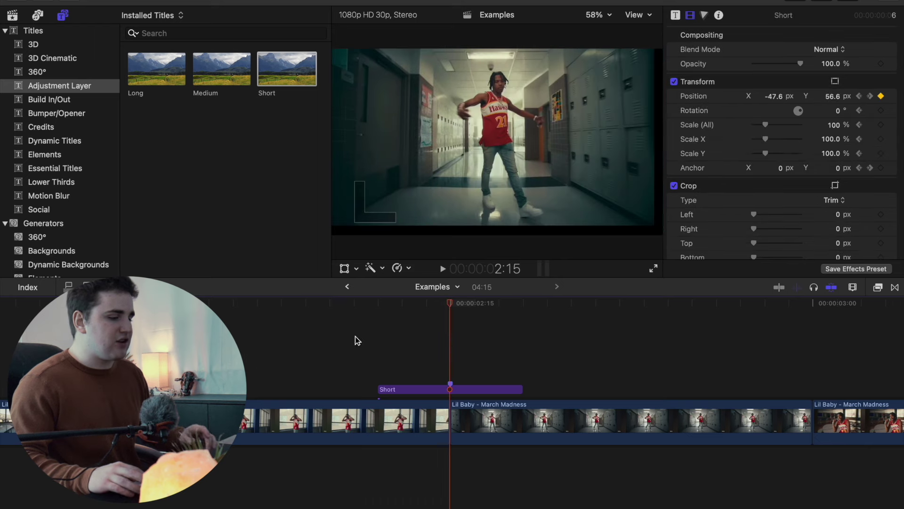
scroll(513, 326, "right", 3)
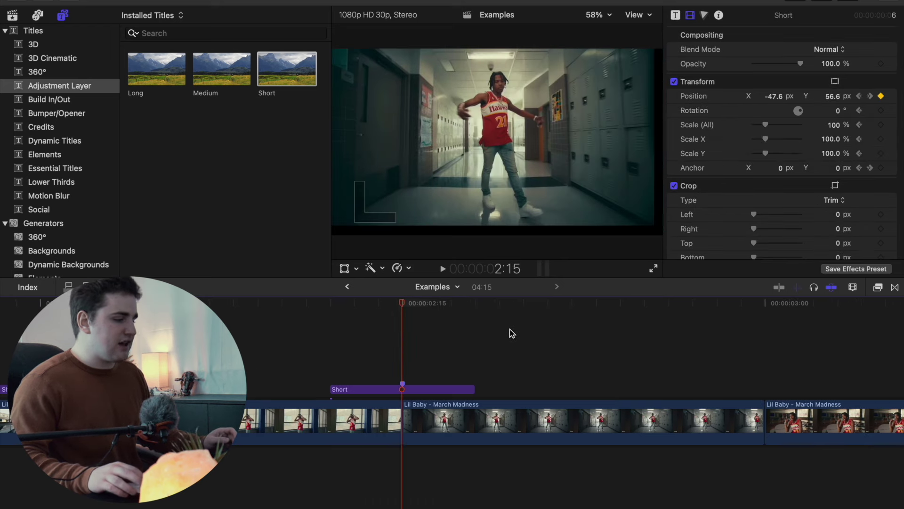
left_click_drag(280, 77, 626, 367)
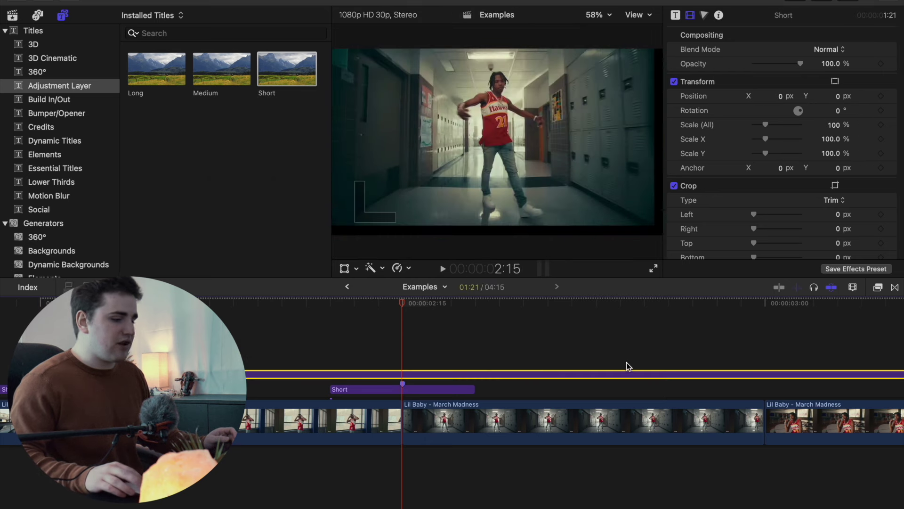
left_click(763, 351)
left_click(765, 376)
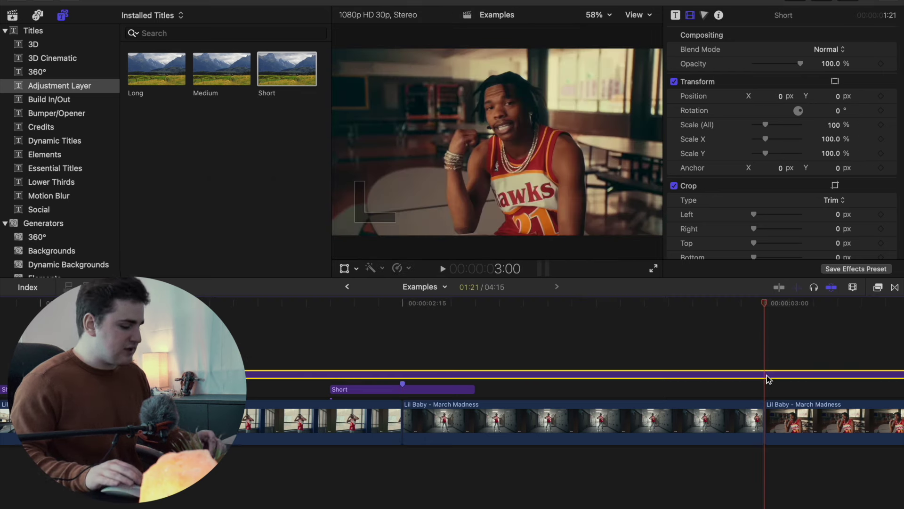
key("alt+]")
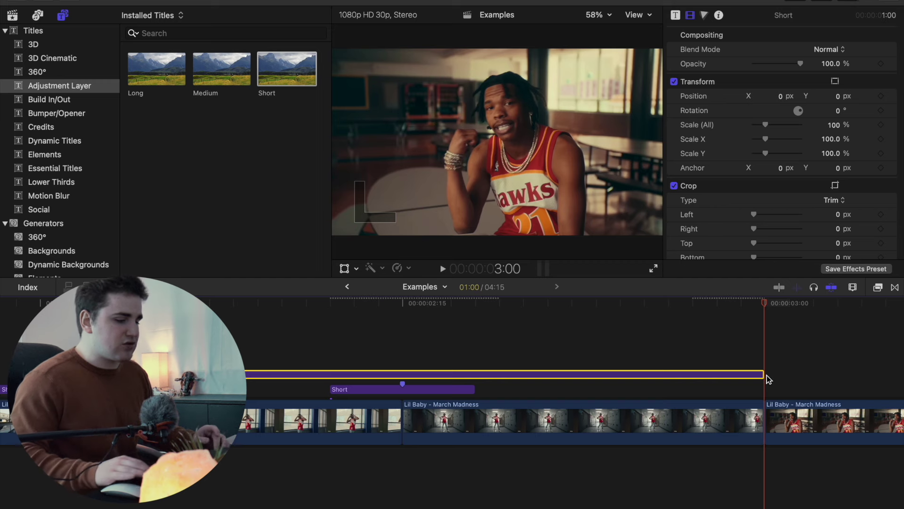
scroll(675, 364, "left", 2)
left_click(588, 364)
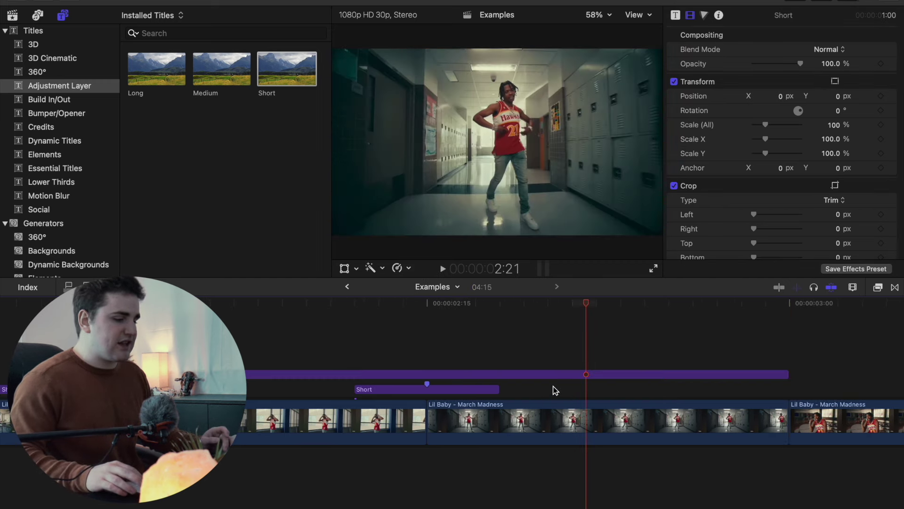
left_click(425, 351)
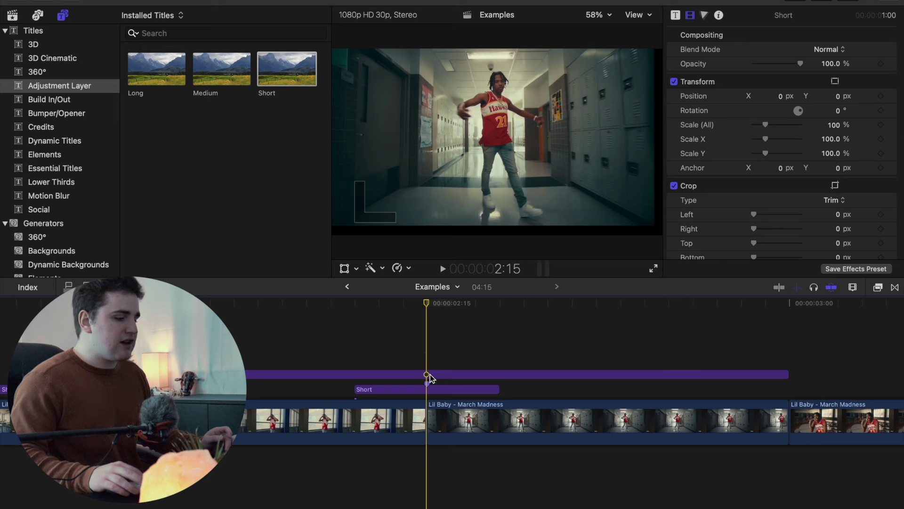
left_click(428, 374)
left_click(836, 125)
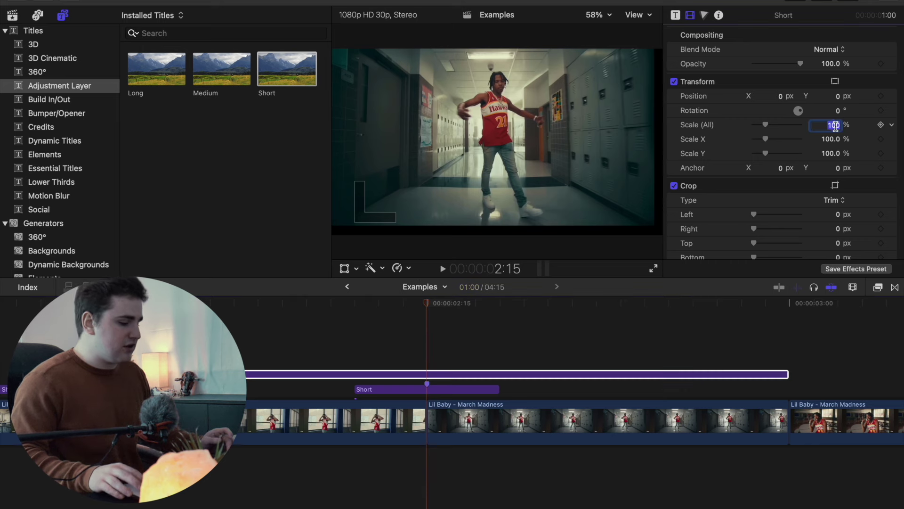
type("125")
key("Return")
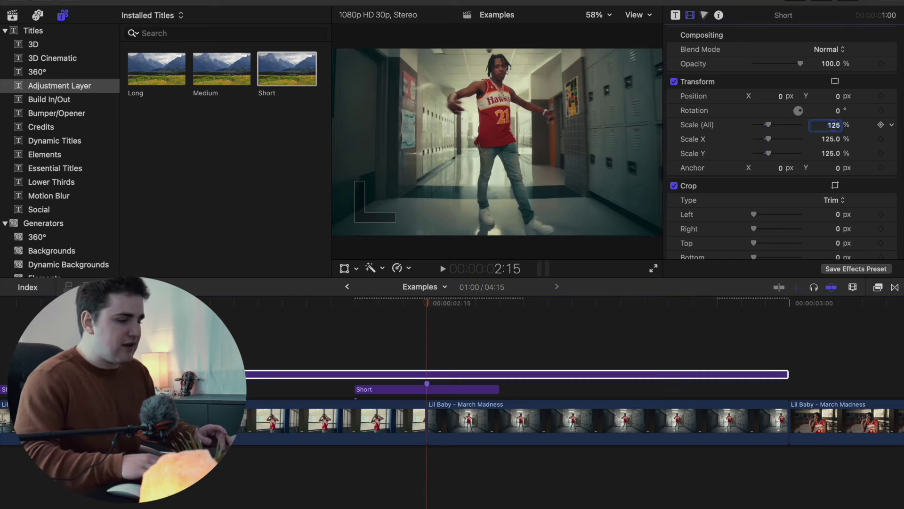
left_click(426, 338)
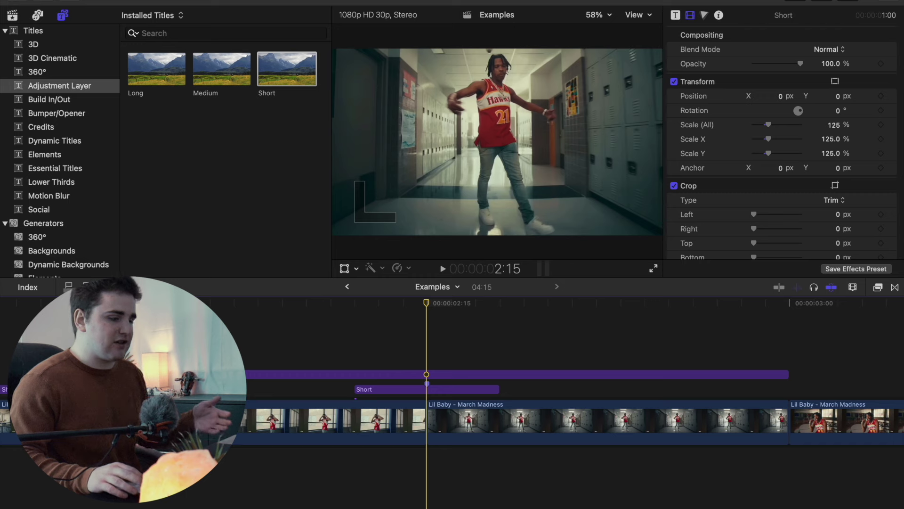
left_click(64, 303)
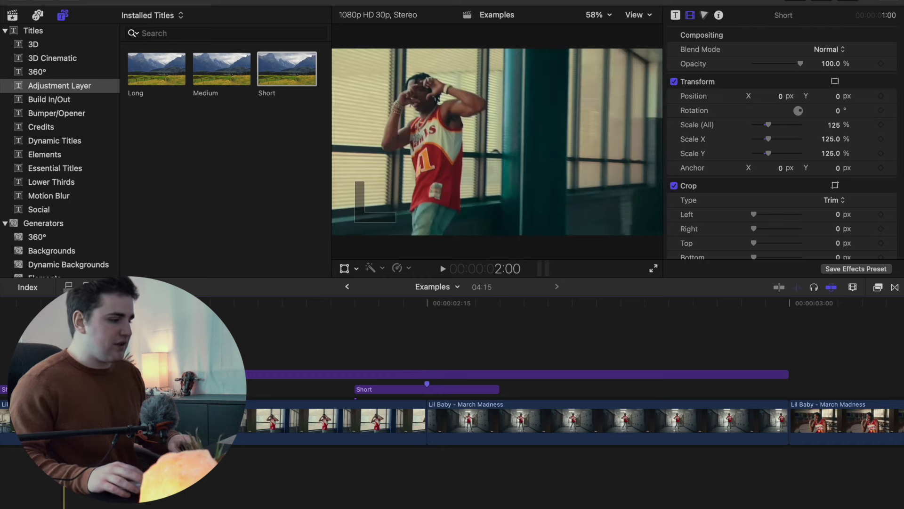
key("space")
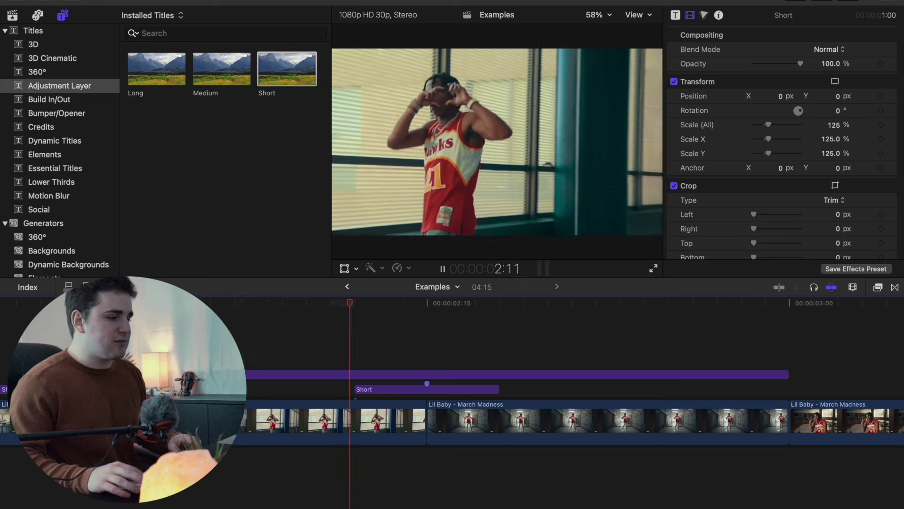
key("space")
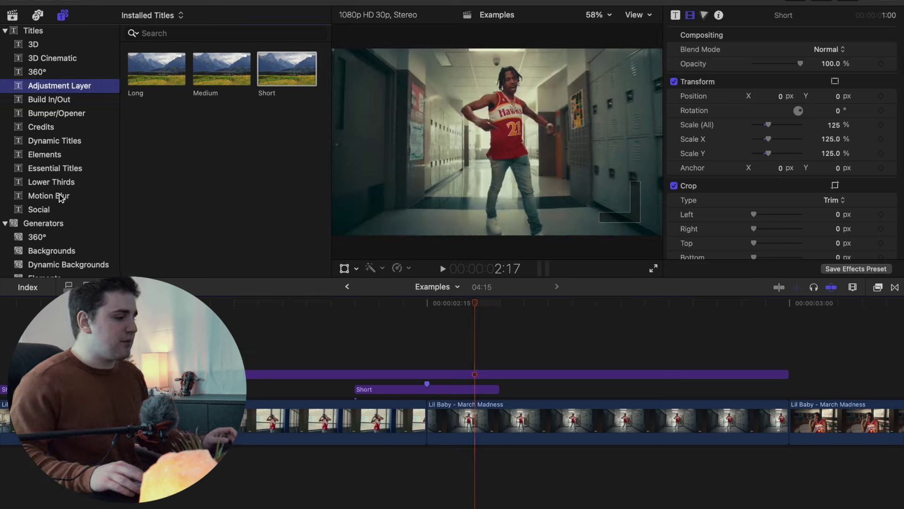
Place Moderate Motion Blur 2 above the adjustment layer and trim its end to the playhead
left_click(60, 197)
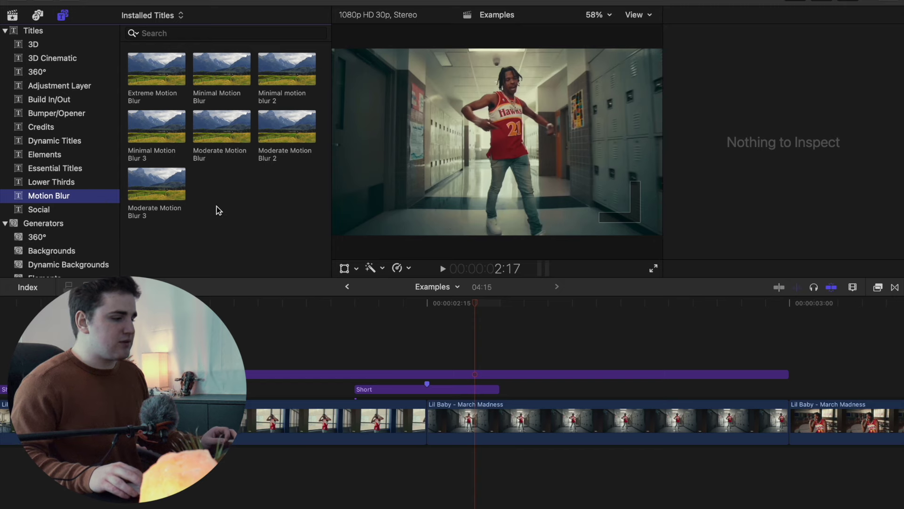
left_click_drag(278, 137, 360, 355)
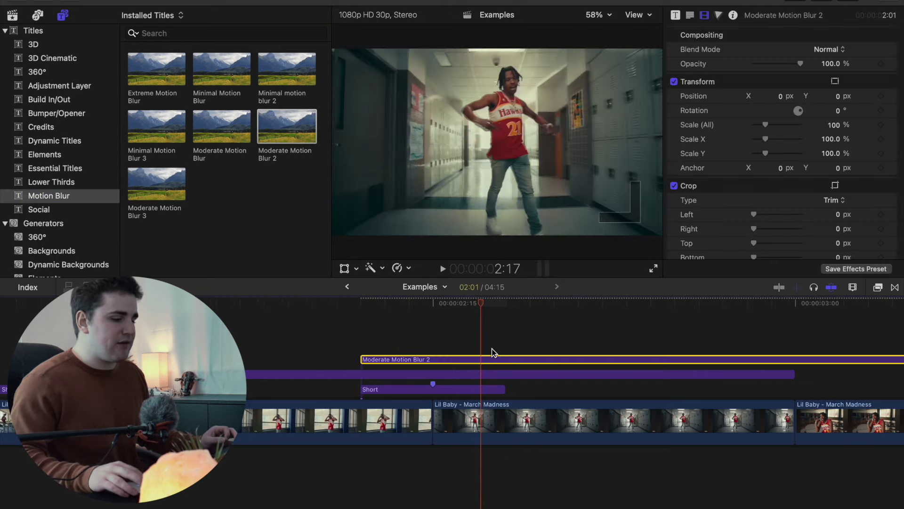
left_click(503, 349)
left_click(507, 359)
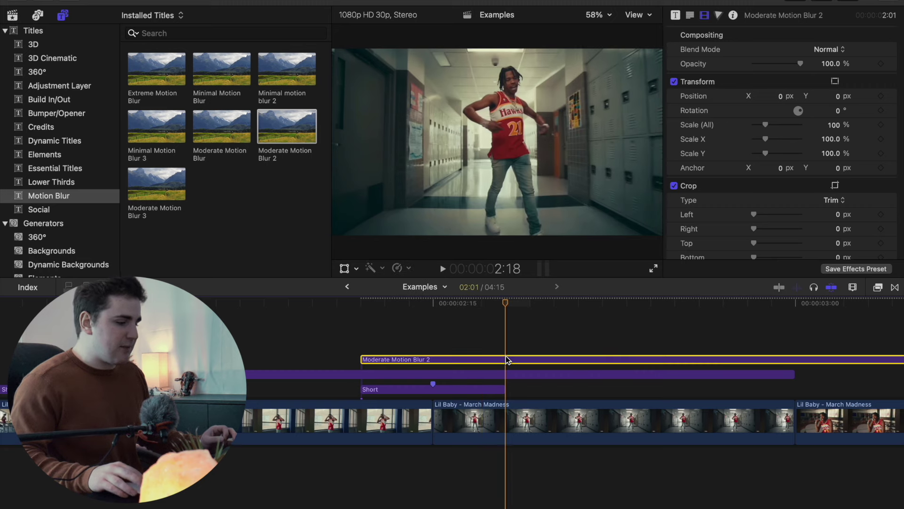
key("alt+bracketright")
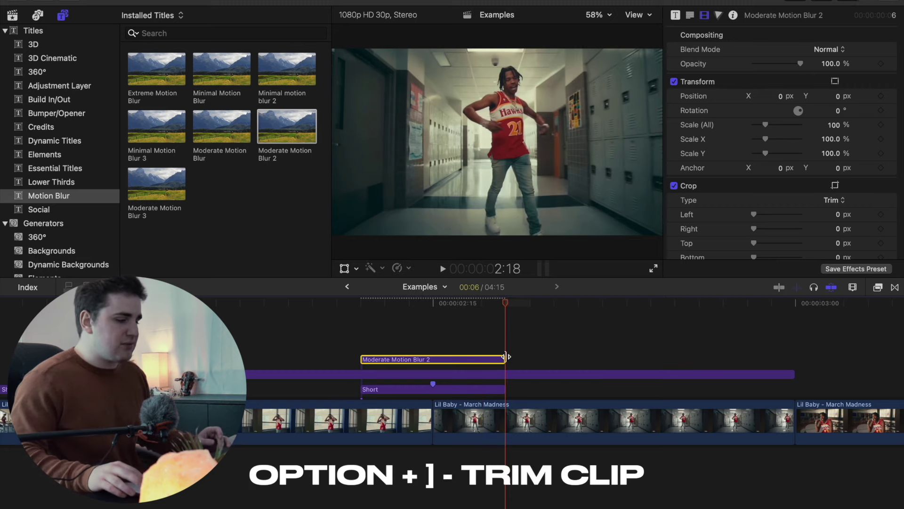
Play back the cut to review the shake with motion blur
left_click(440, 349)
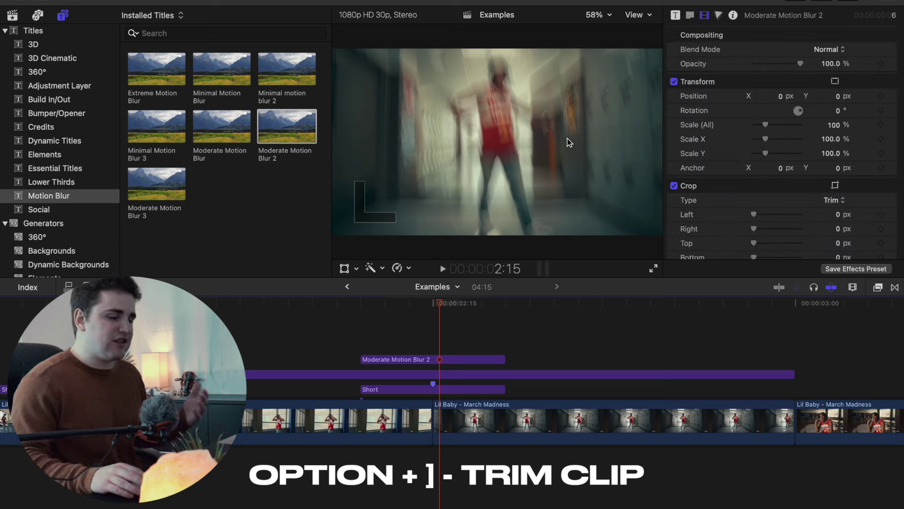
key("Up")
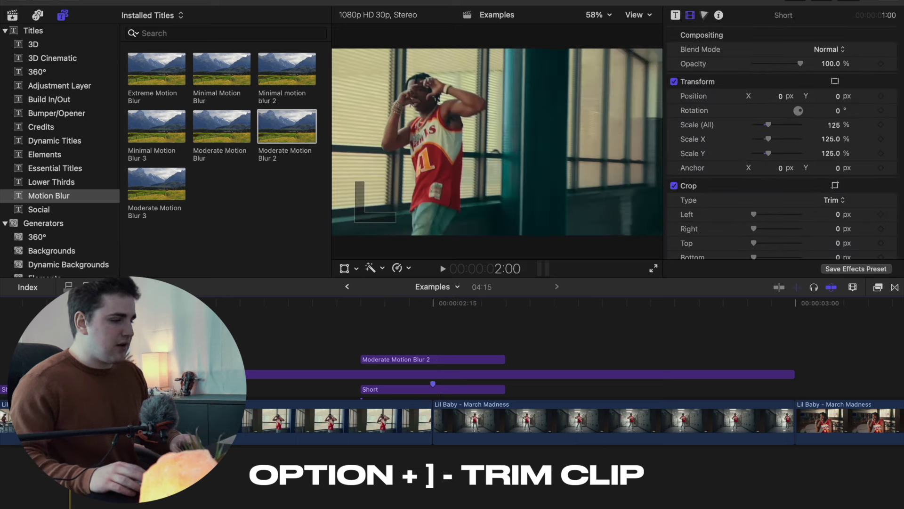
key("space")
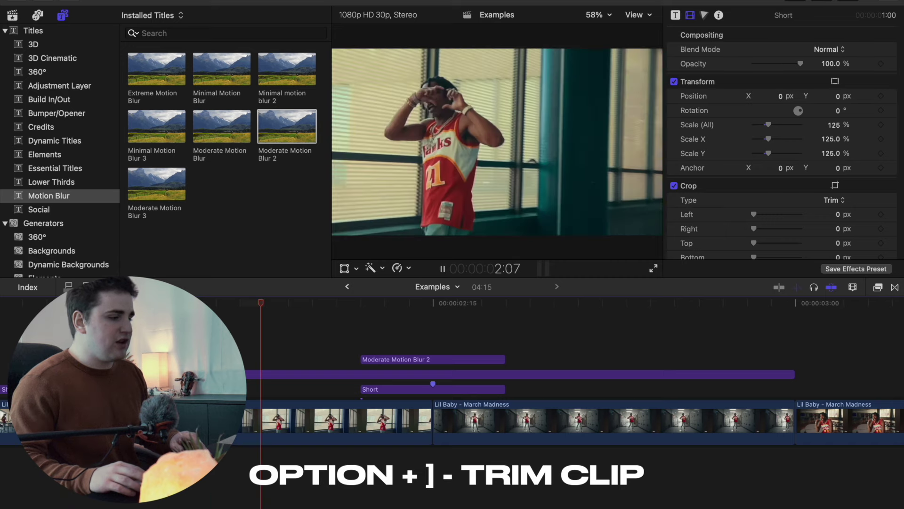
key("space")
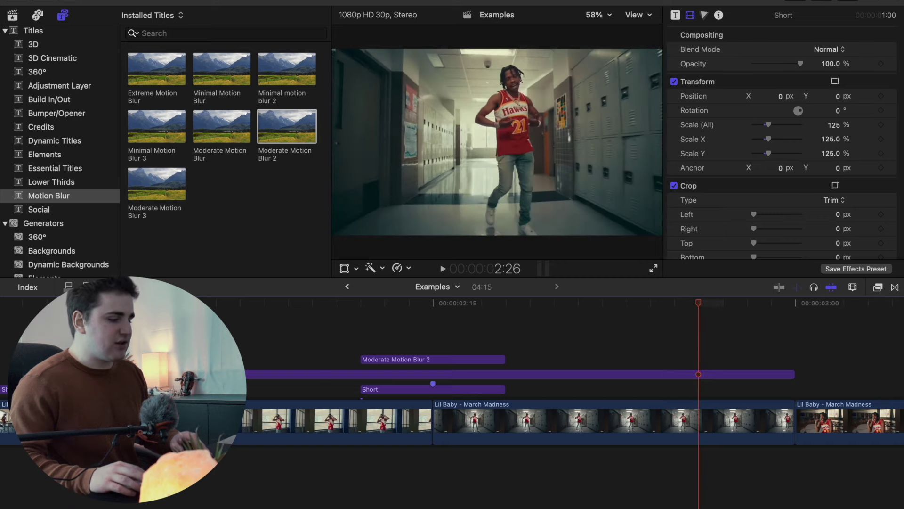
scroll(258, 349, "right", 8)
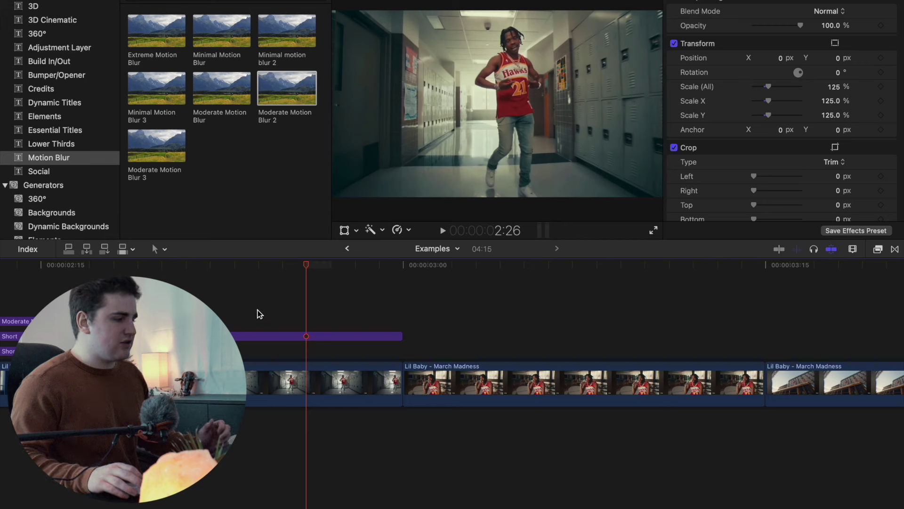
Set a new Short adjustment layer to 3 frames, slide it to end at the cut, and show the video effects
left_click(53, 50)
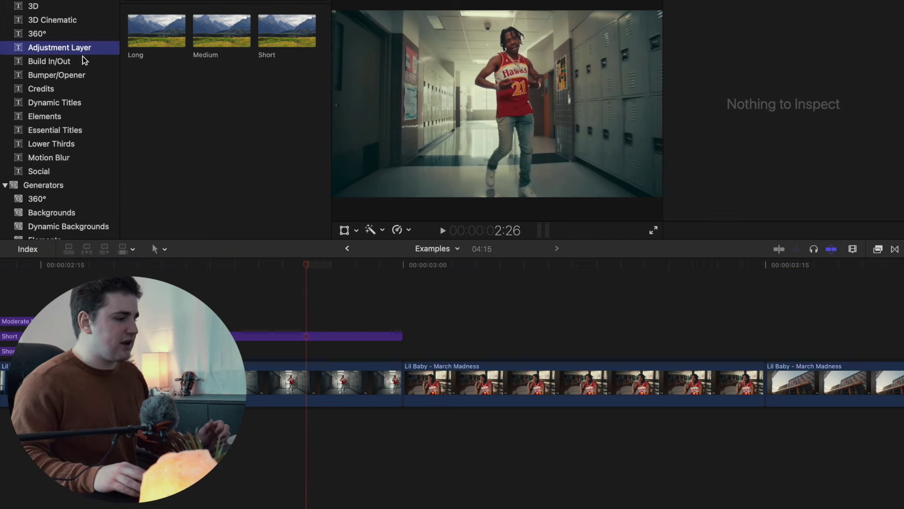
left_click_drag(287, 31, 271, 307)
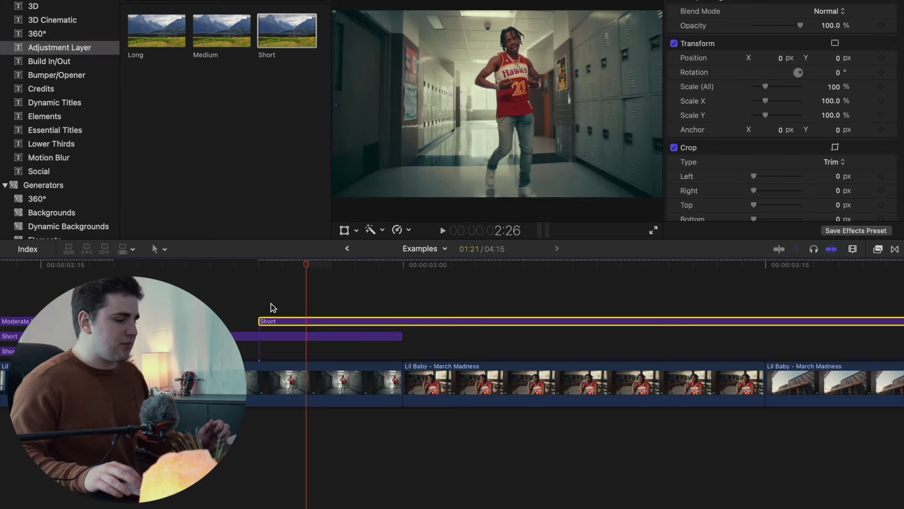
key("ctrl+d")
type("3")
key("Return")
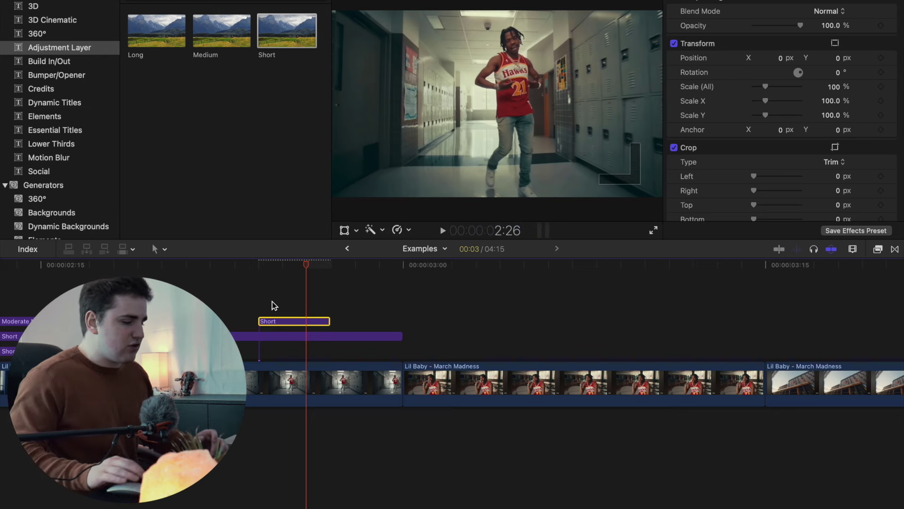
left_click_drag(275, 323, 353, 318)
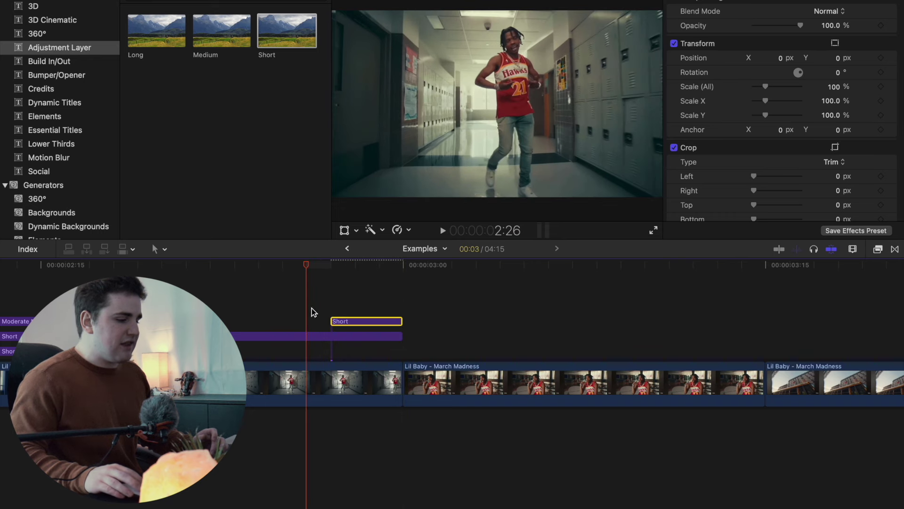
left_click(295, 300)
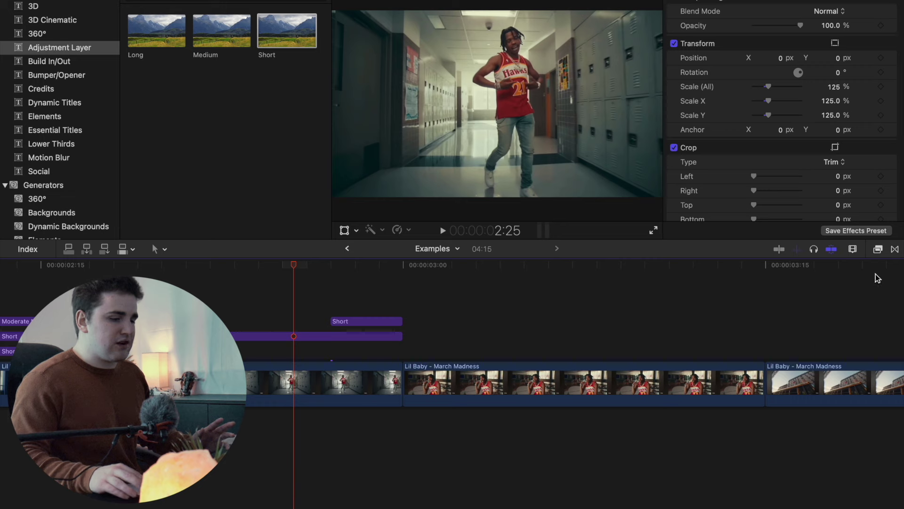
left_click(878, 250)
scroll(833, 377, "down", 2)
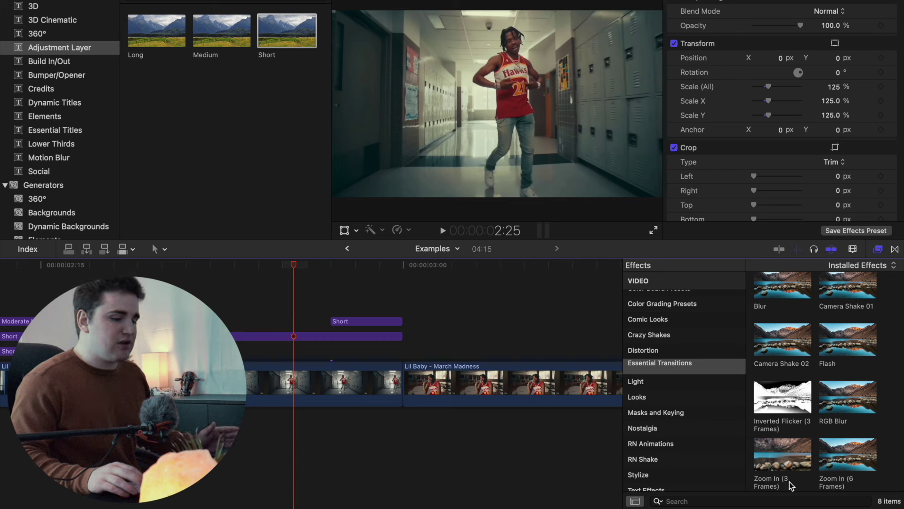
Apply Zoom In (3 Frames) to the three-frame Short layer and preview the zoom at the cut
scroll(358, 317, "left", 5)
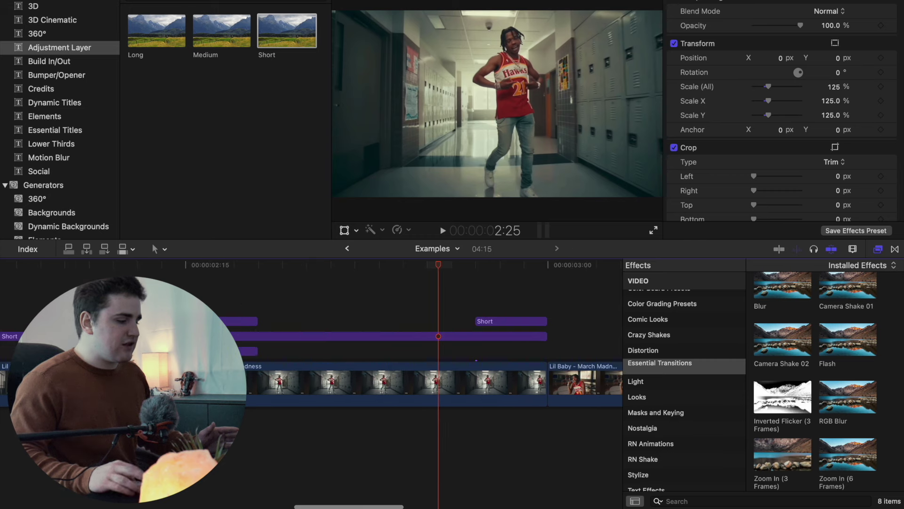
scroll(326, 355, "right", 3)
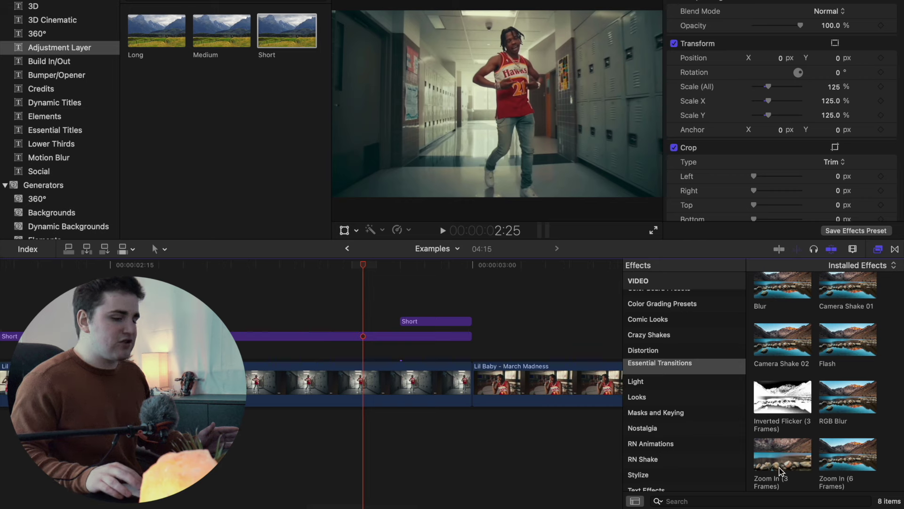
left_click_drag(791, 466, 452, 321)
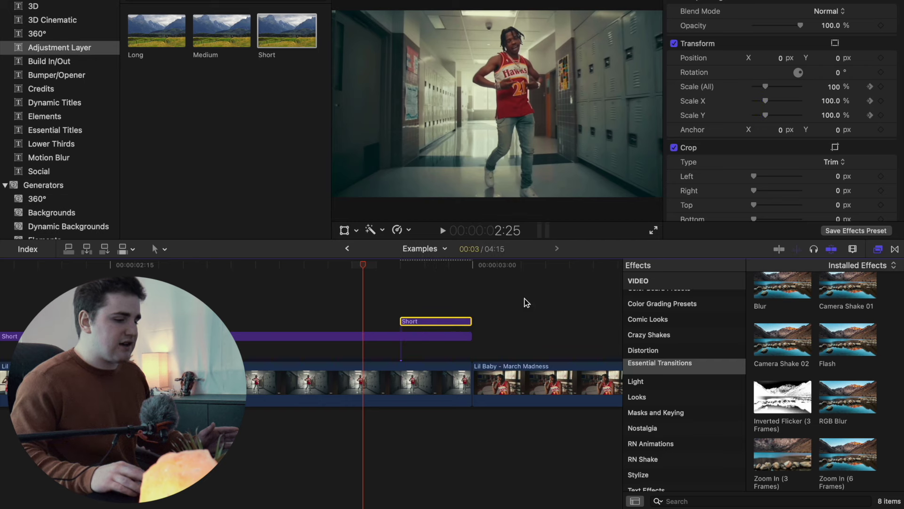
left_click(878, 249)
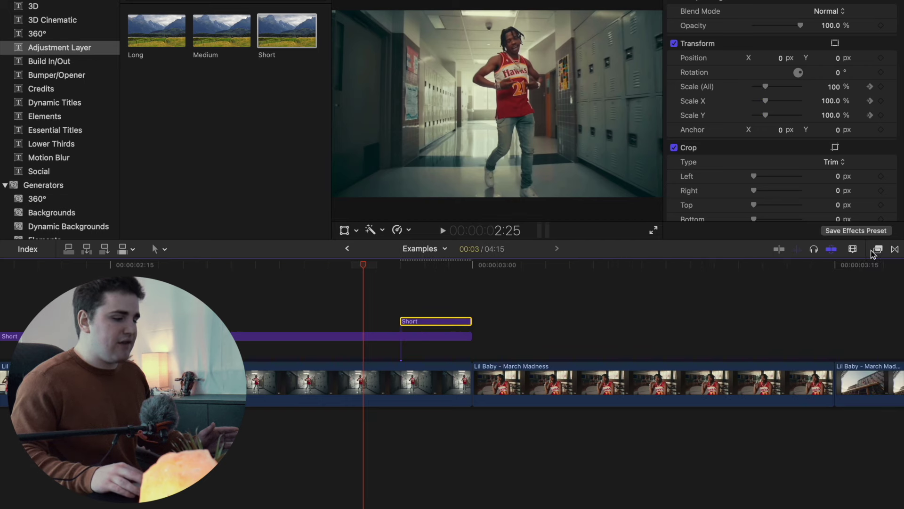
left_click(326, 310)
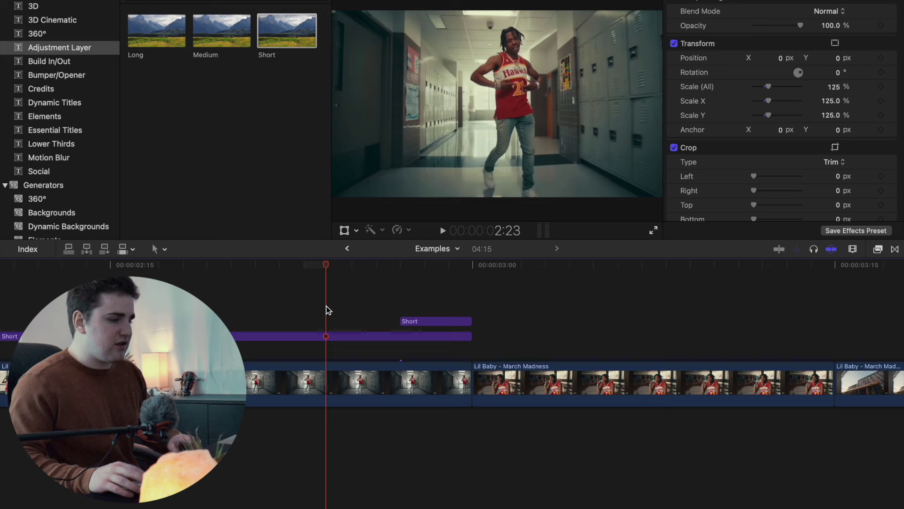
key("space")
key("space")
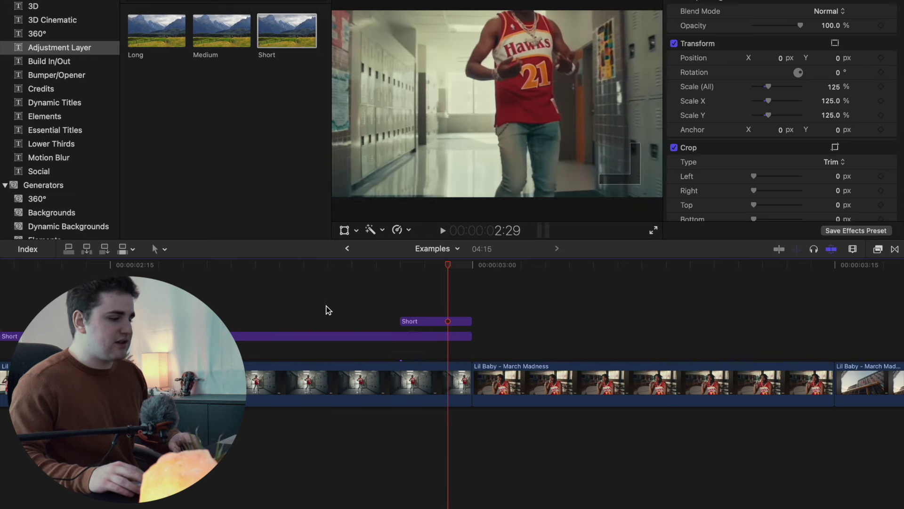
left_click(70, 156)
Place Moderate Motion Blur 2 over the zoom layer, match its three-frame end, and preview
left_click_drag(272, 107, 396, 289)
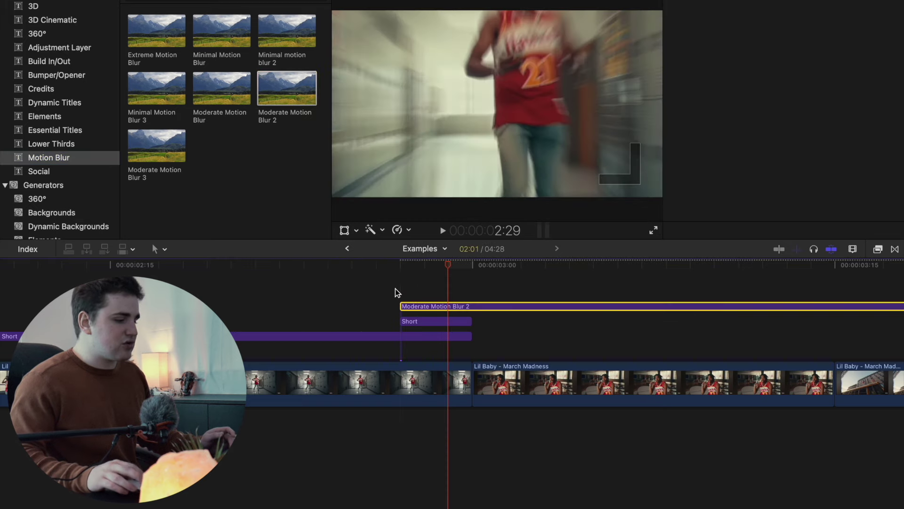
left_click(476, 292)
left_click(472, 307)
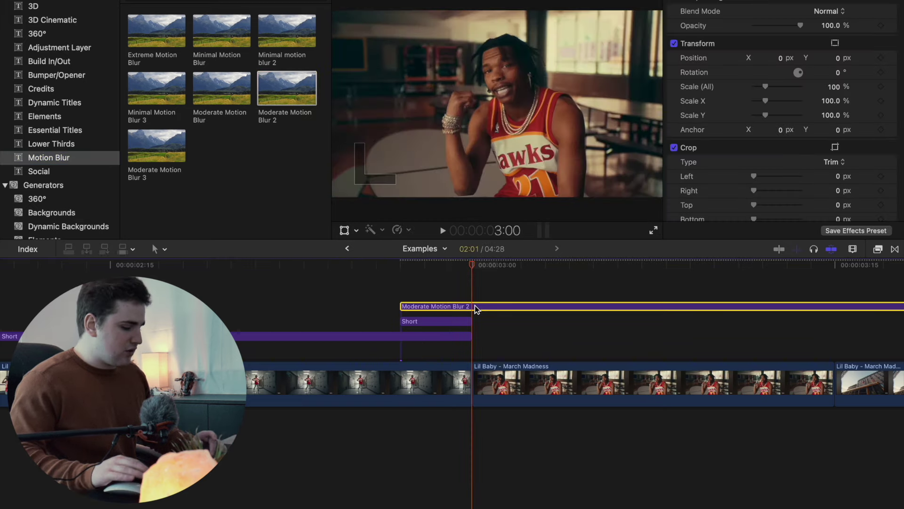
left_click(304, 296)
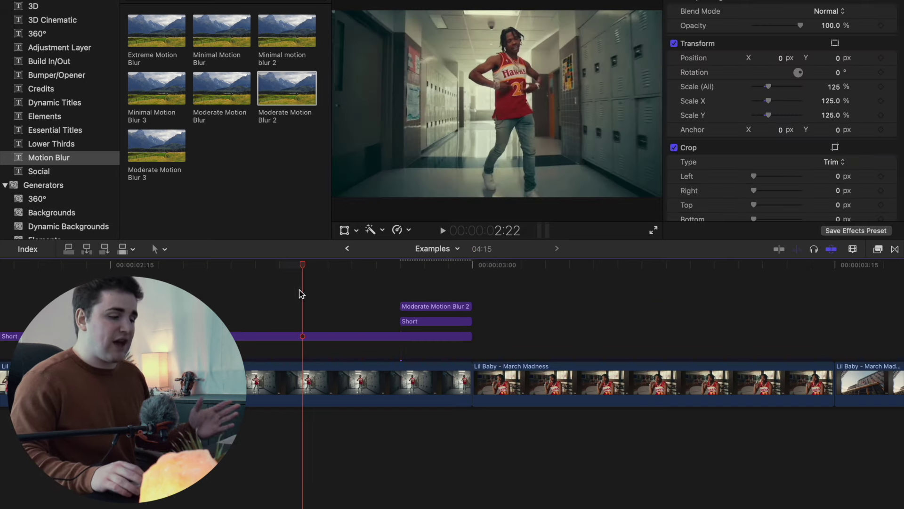
left_click(249, 298)
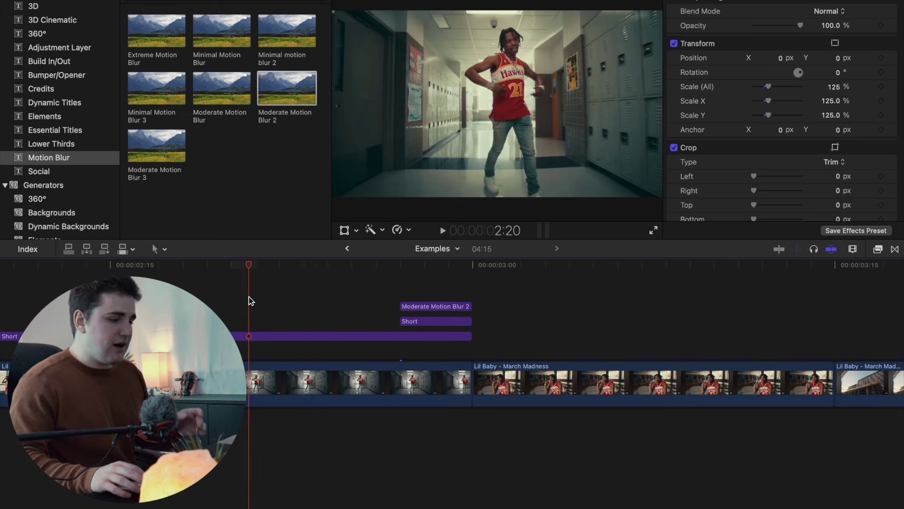
key("space")
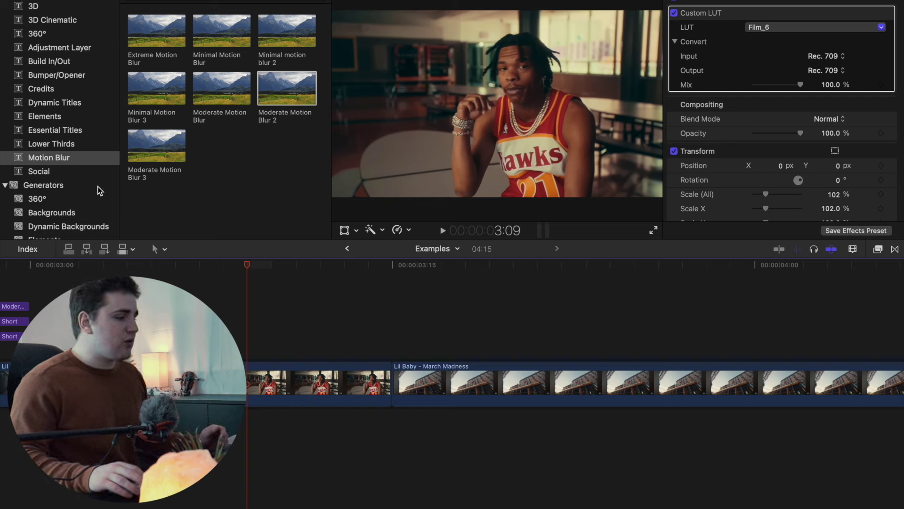
Add another Short adjustment layer and set its duration to 6 frames
left_click(54, 51)
left_click(55, 50)
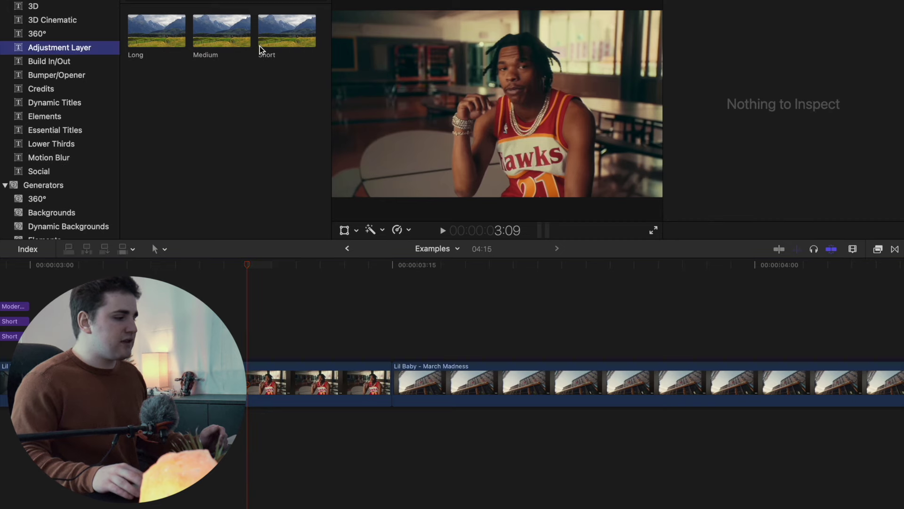
left_click(278, 46)
left_click_drag(278, 46, 284, 326)
key("ctrl+d")
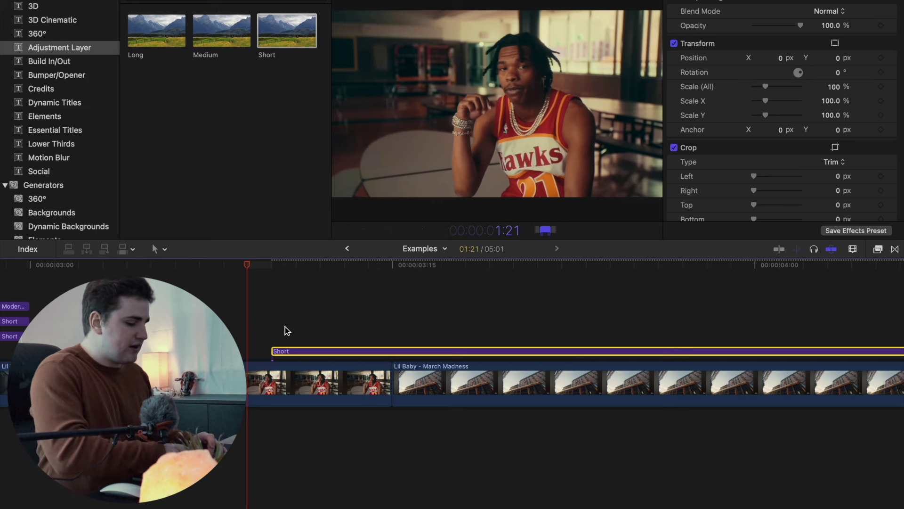
type("6")
key("Return")
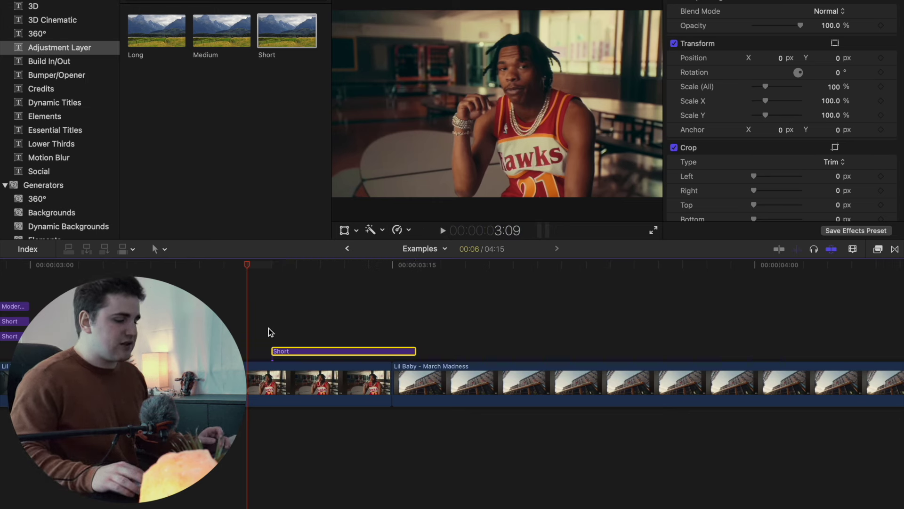
Shift the 6-frame Short layer two frames later across the cut and preview it
key("Right")
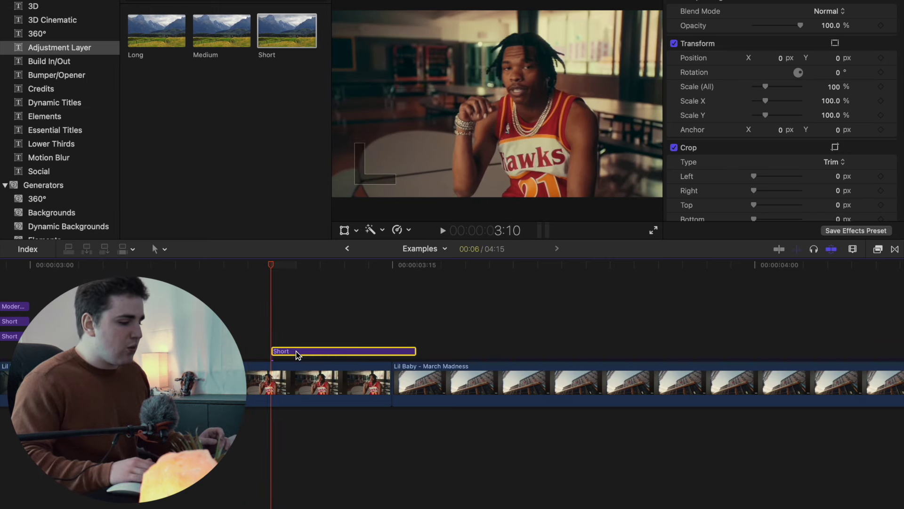
key("Right")
key("Right")
key("Right")
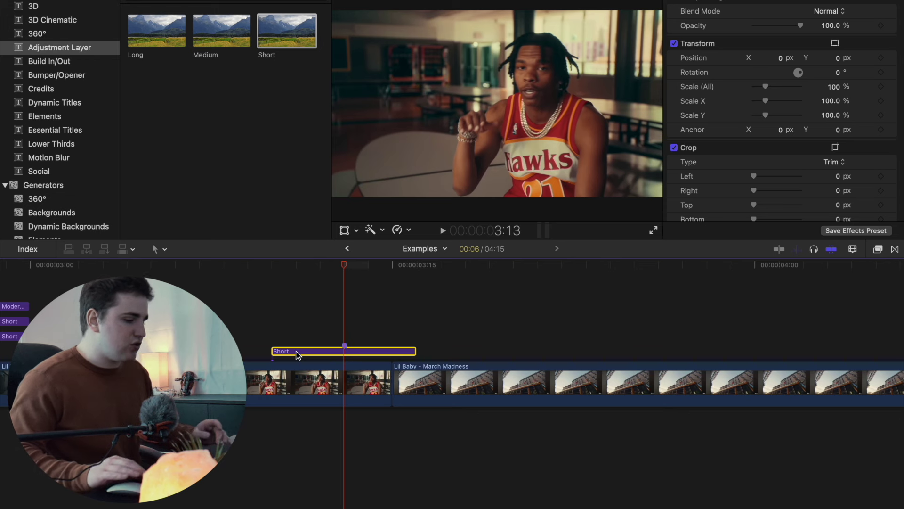
left_click_drag(300, 351, 349, 351)
left_click(205, 382)
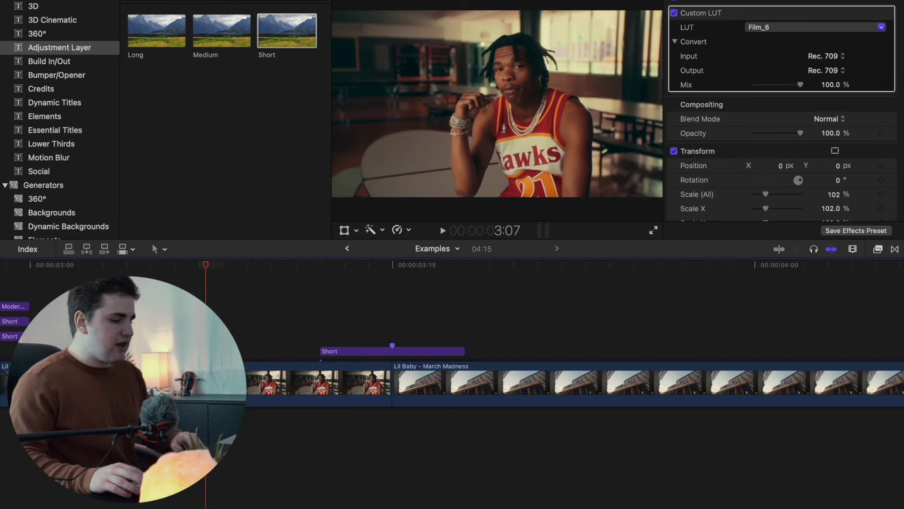
key("space")
left_click(197, 381)
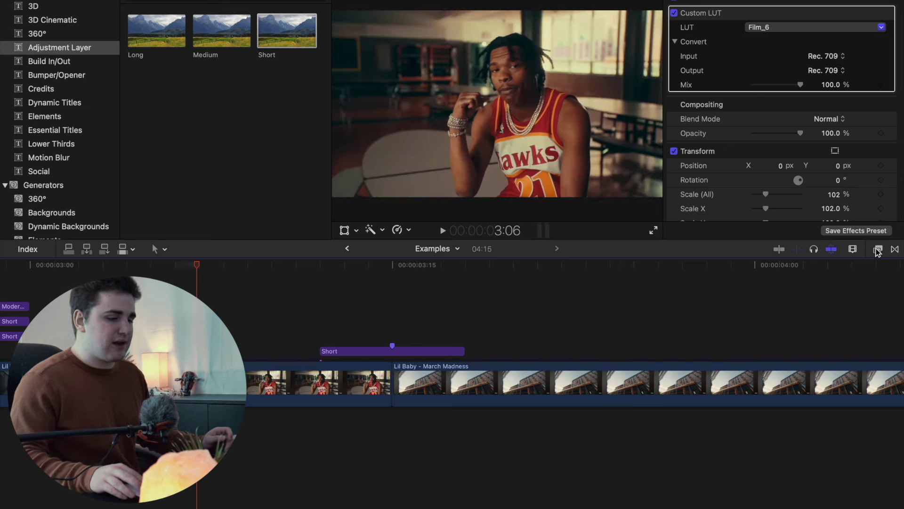
Apply Zoom Twist Shake from Crazy Shakes to the Short layer at the hallway cut
left_click(878, 251)
scroll(677, 395, "up", 2)
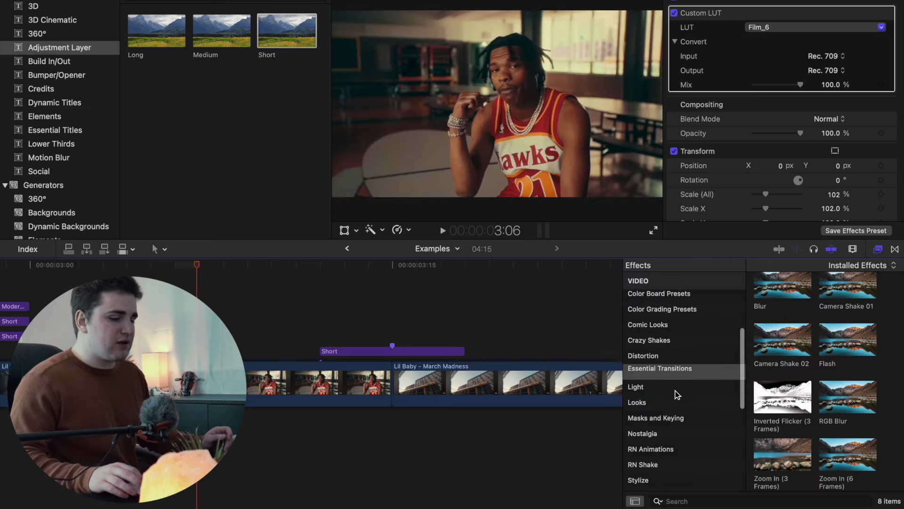
left_click(655, 348)
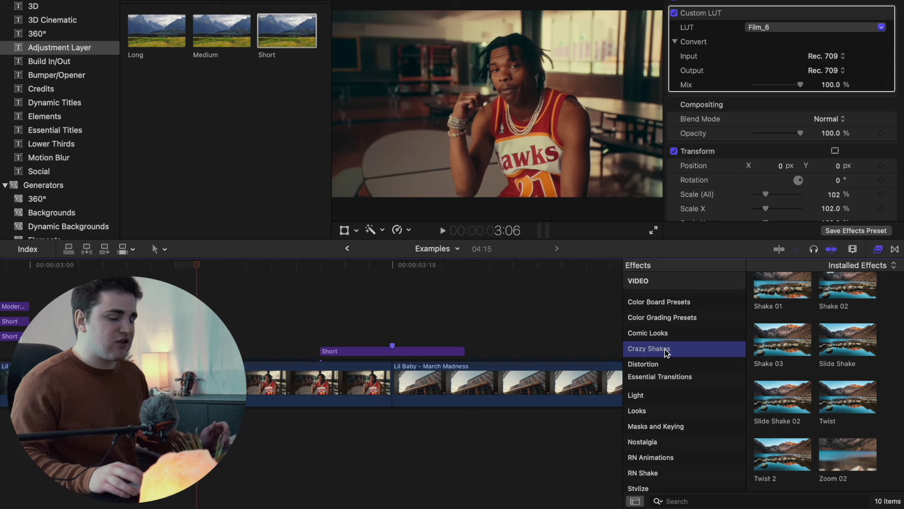
left_click(653, 377)
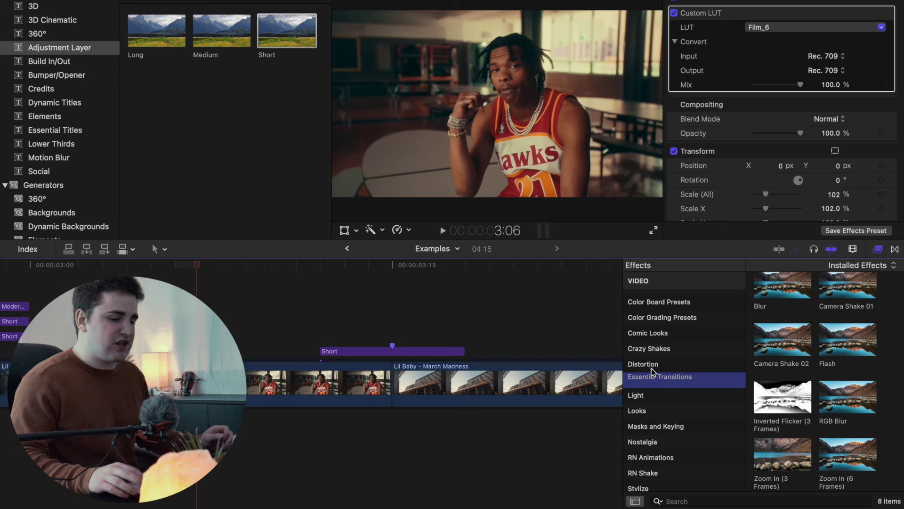
left_click(649, 351)
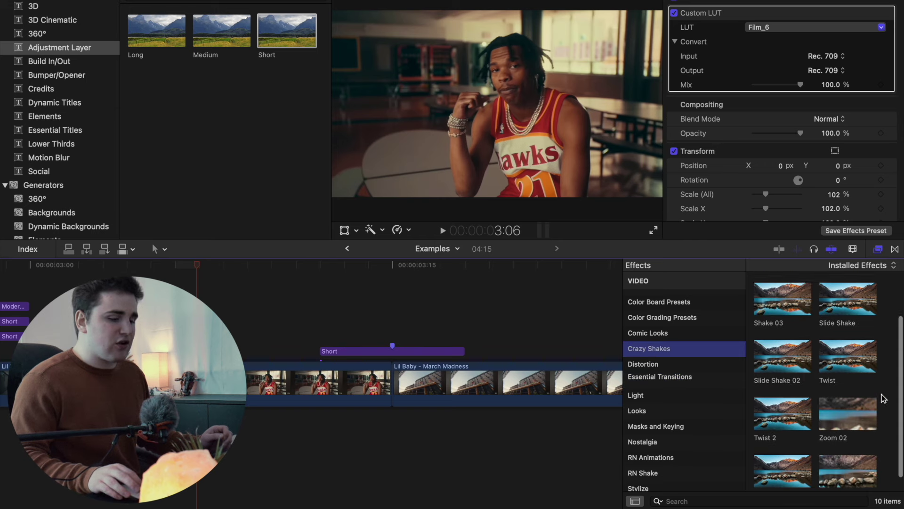
scroll(883, 398, "up", 2)
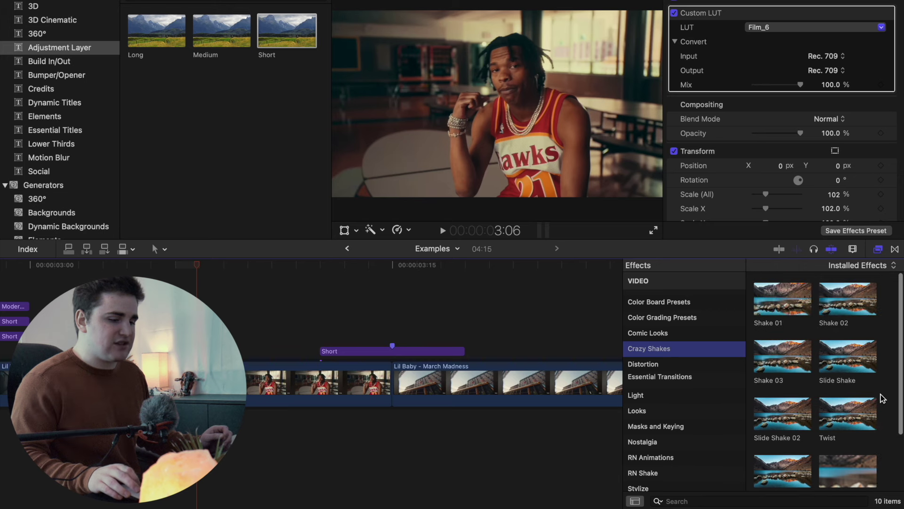
scroll(882, 398, "down", 3)
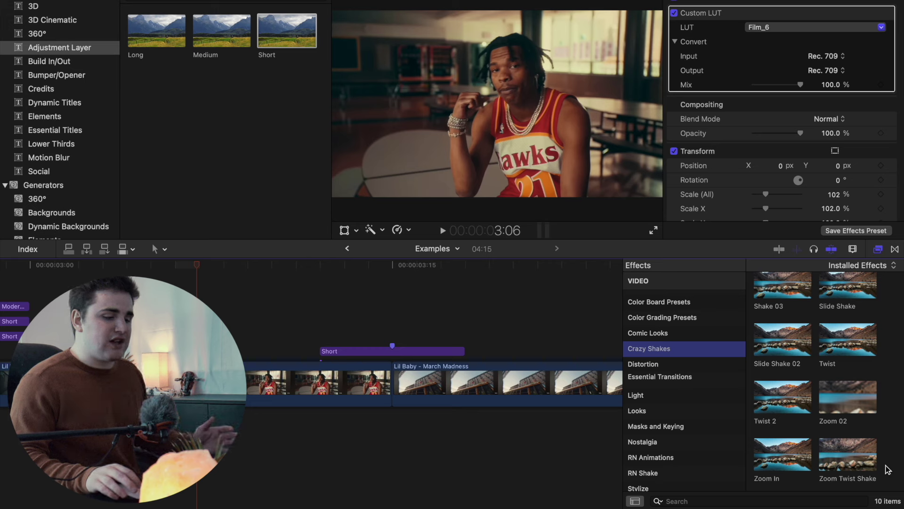
left_click_drag(857, 459, 431, 354)
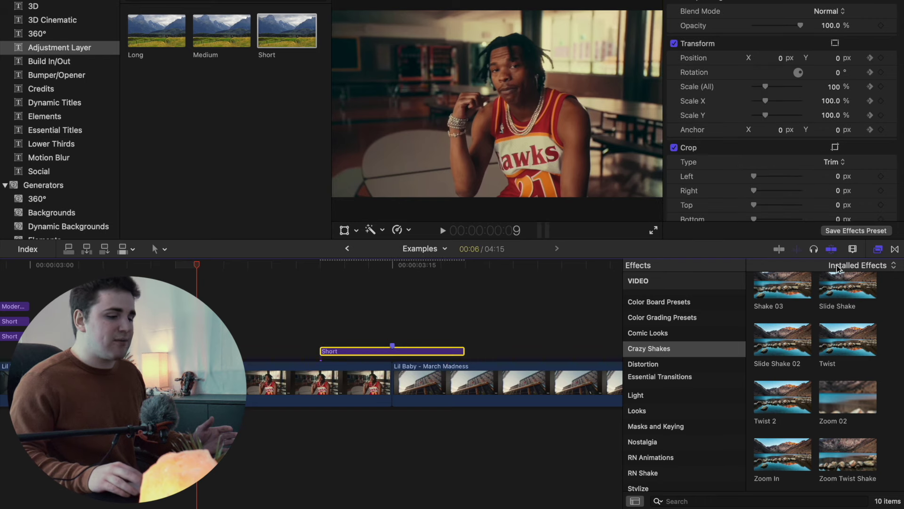
left_click(877, 252)
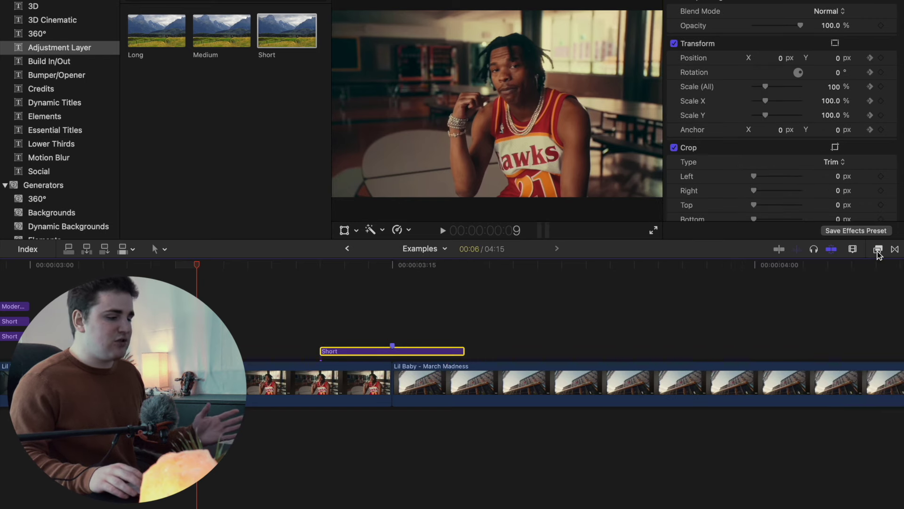
Play back the hallway cut to check the Zoom Twist Shake
left_click(137, 302)
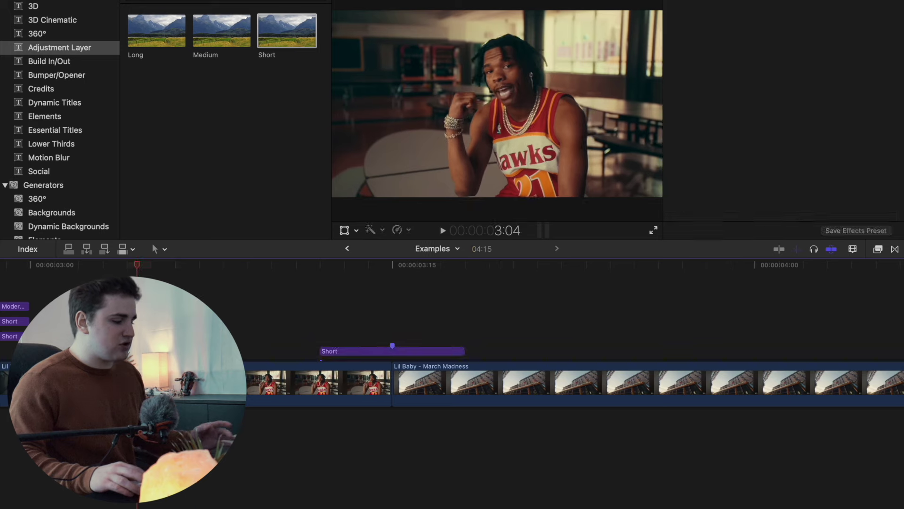
key("space")
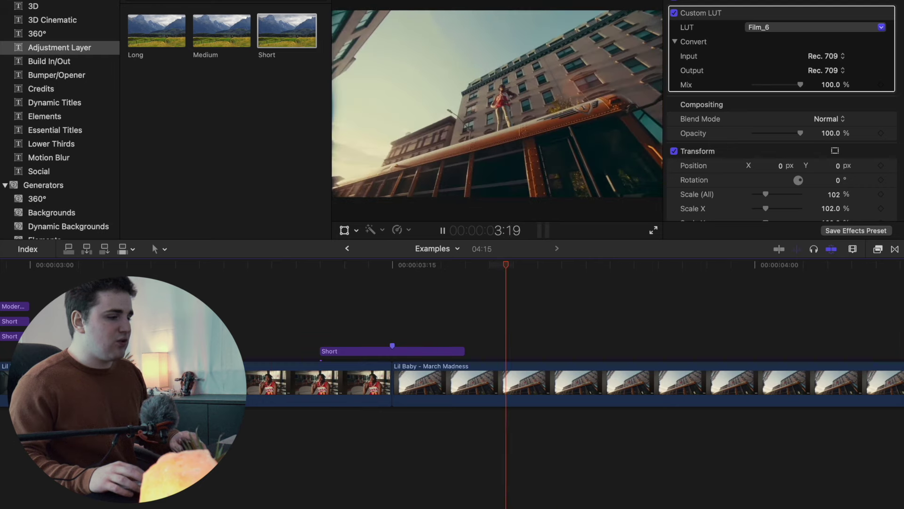
key("space")
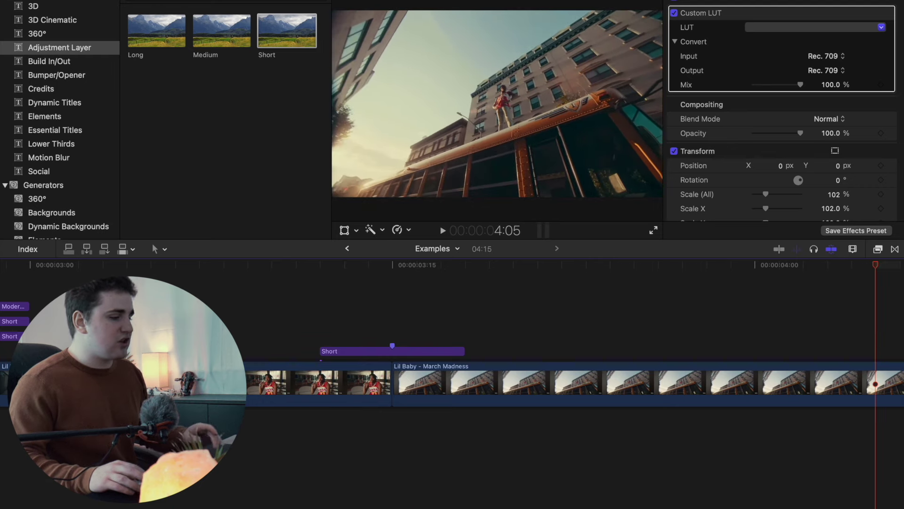
Place Moderate Motion Blur 2 above the Short layer and preview the blurred cut from ten frames before
left_click(56, 158)
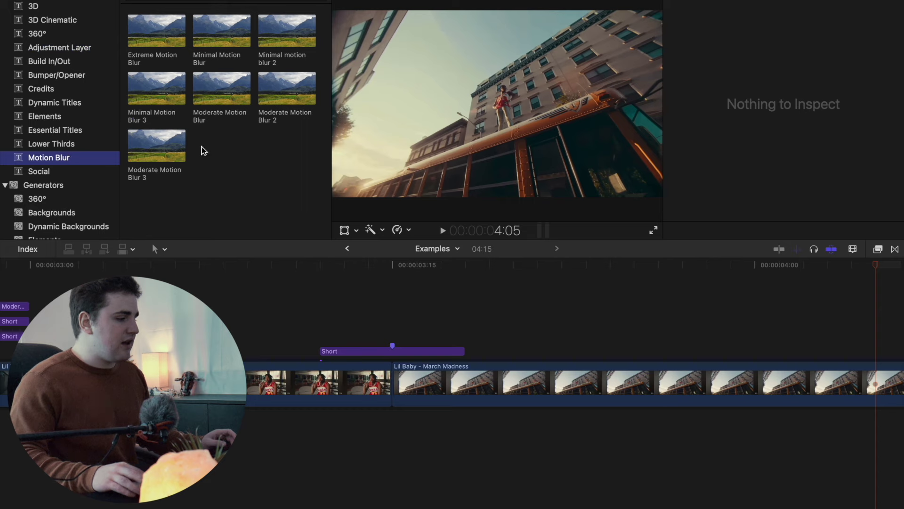
left_click_drag(285, 98, 289, 187)
left_click_drag(311, 308, 332, 335)
left_click(463, 335)
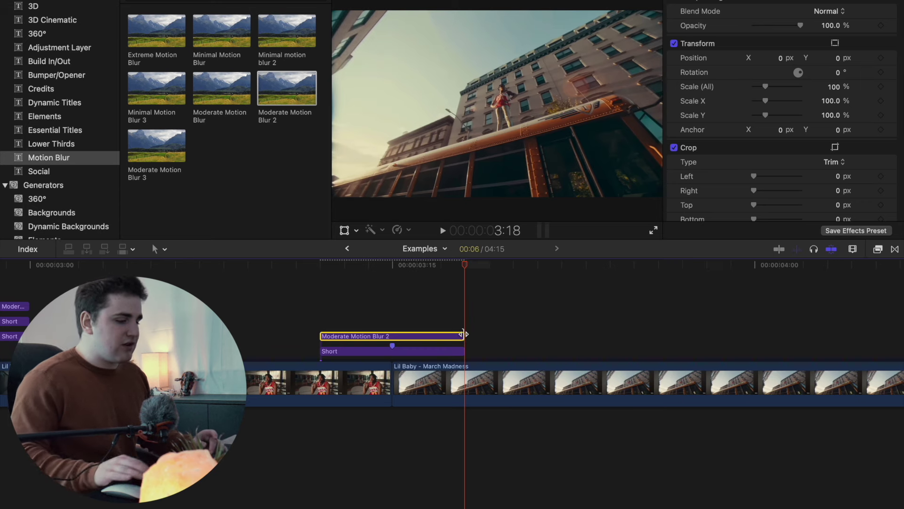
left_click(363, 323)
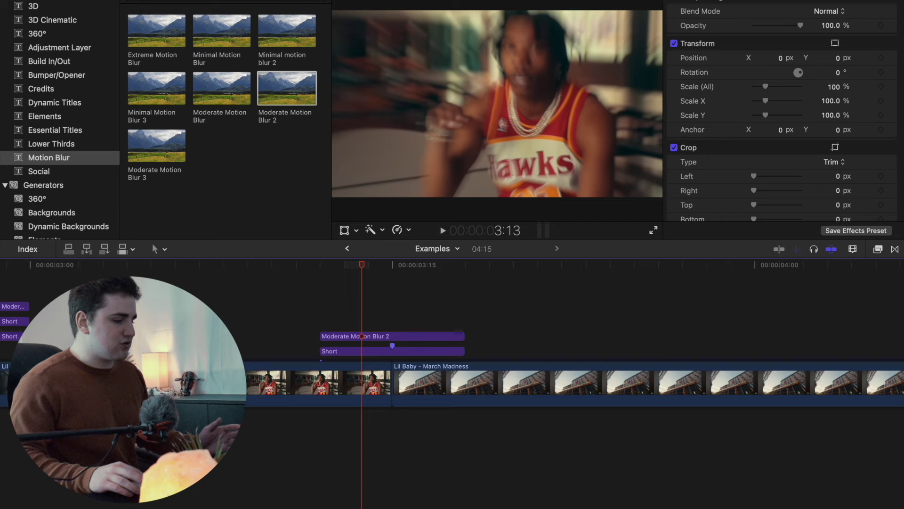
key("shift+Left")
key("space")
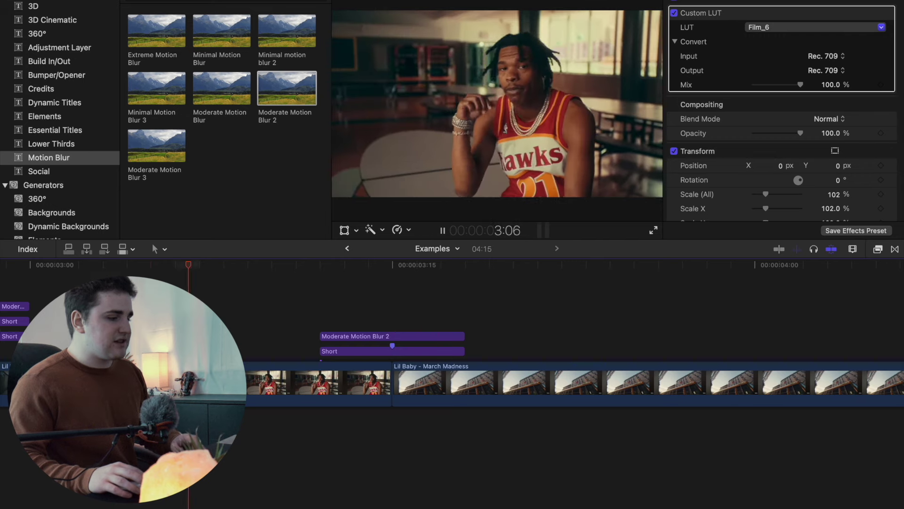
key("space")
left_click(878, 250)
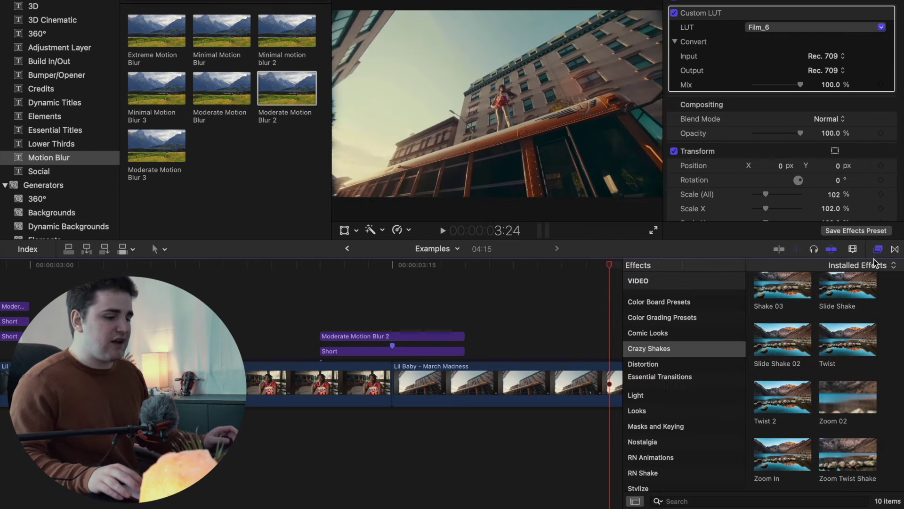
scroll(890, 372, "up", 3)
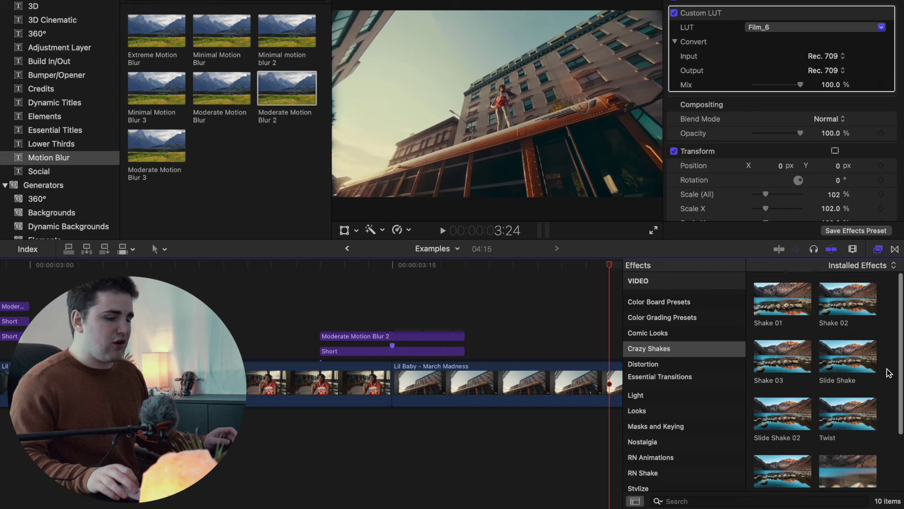
left_click(877, 250)
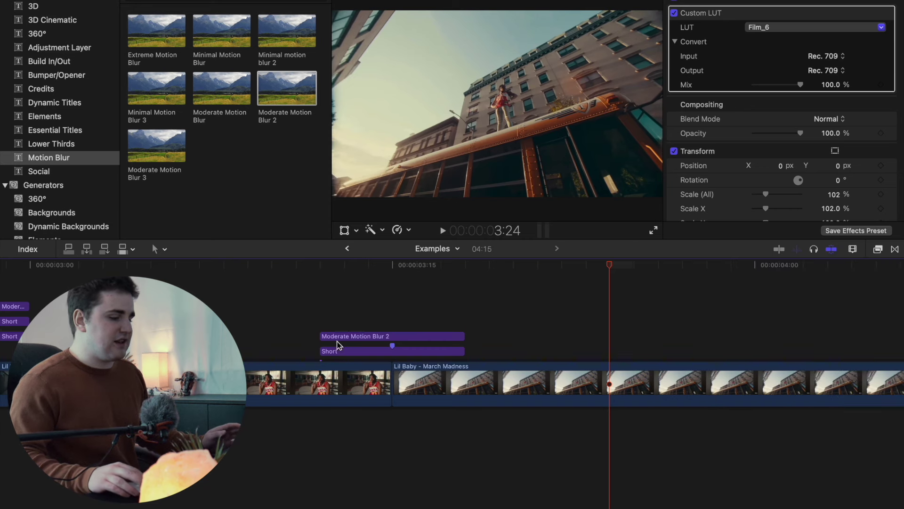
left_click(207, 264)
key("space")
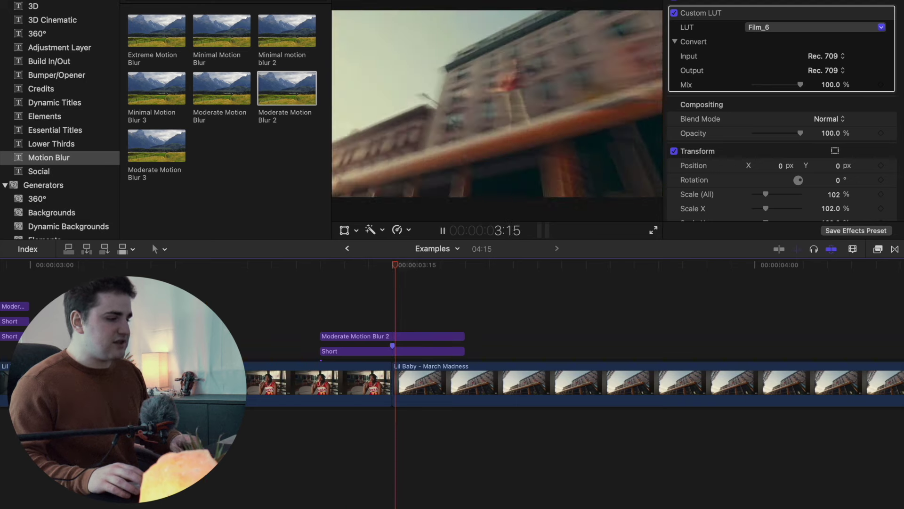
key("space")
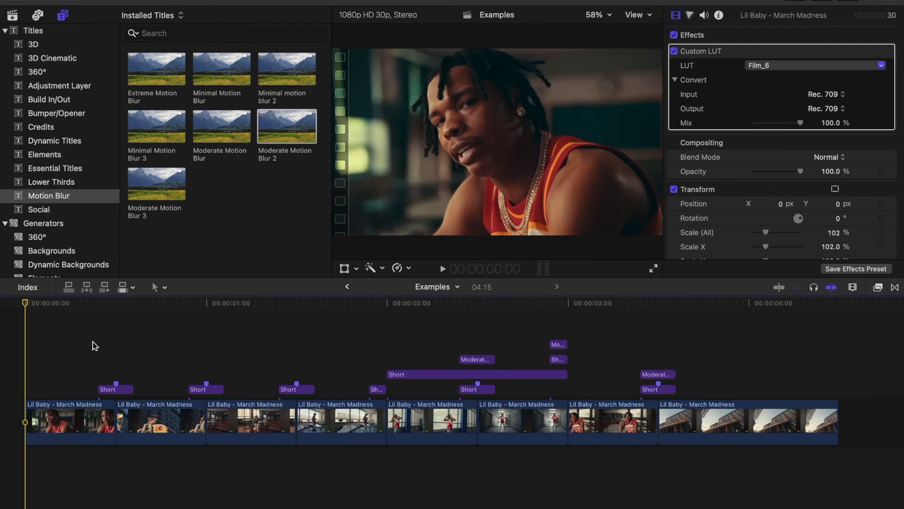
key("space")
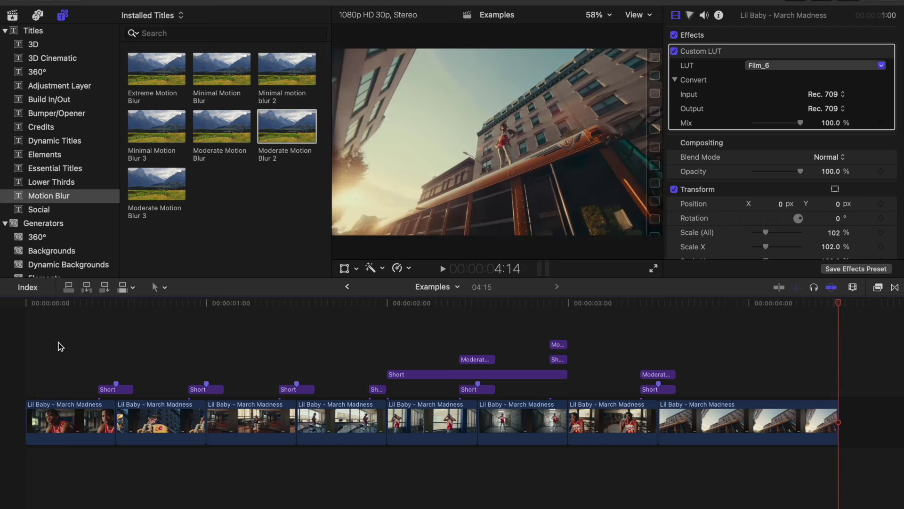
left_click(59, 346)
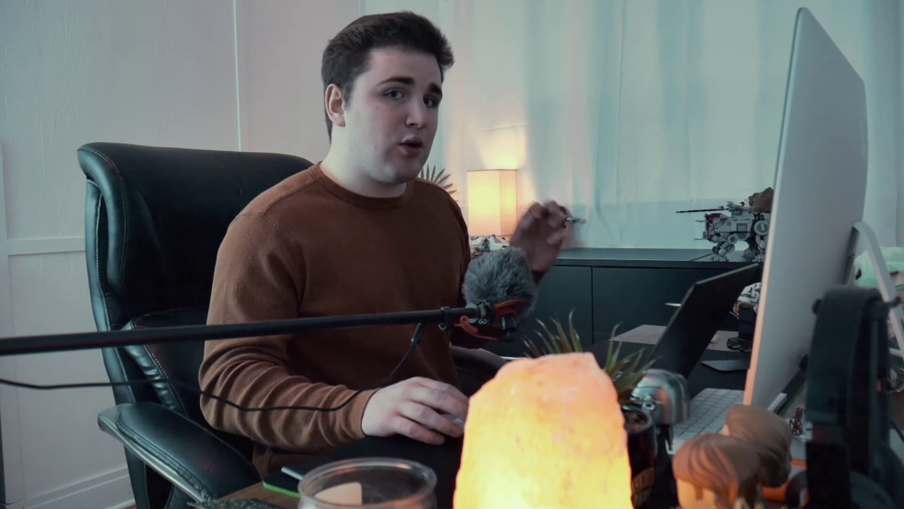